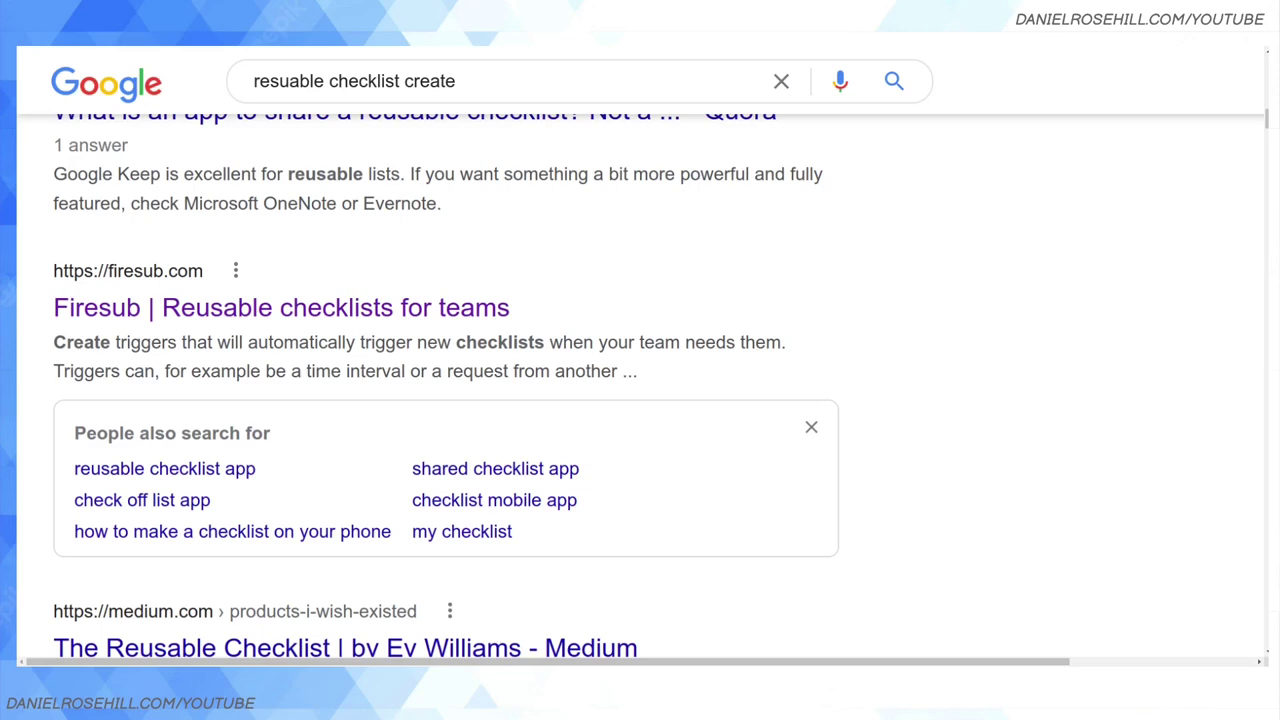
Step: Open the Firesub reusable checklists search result in a new tab
{"action": "right_click", "coordinate": [372, 296]}
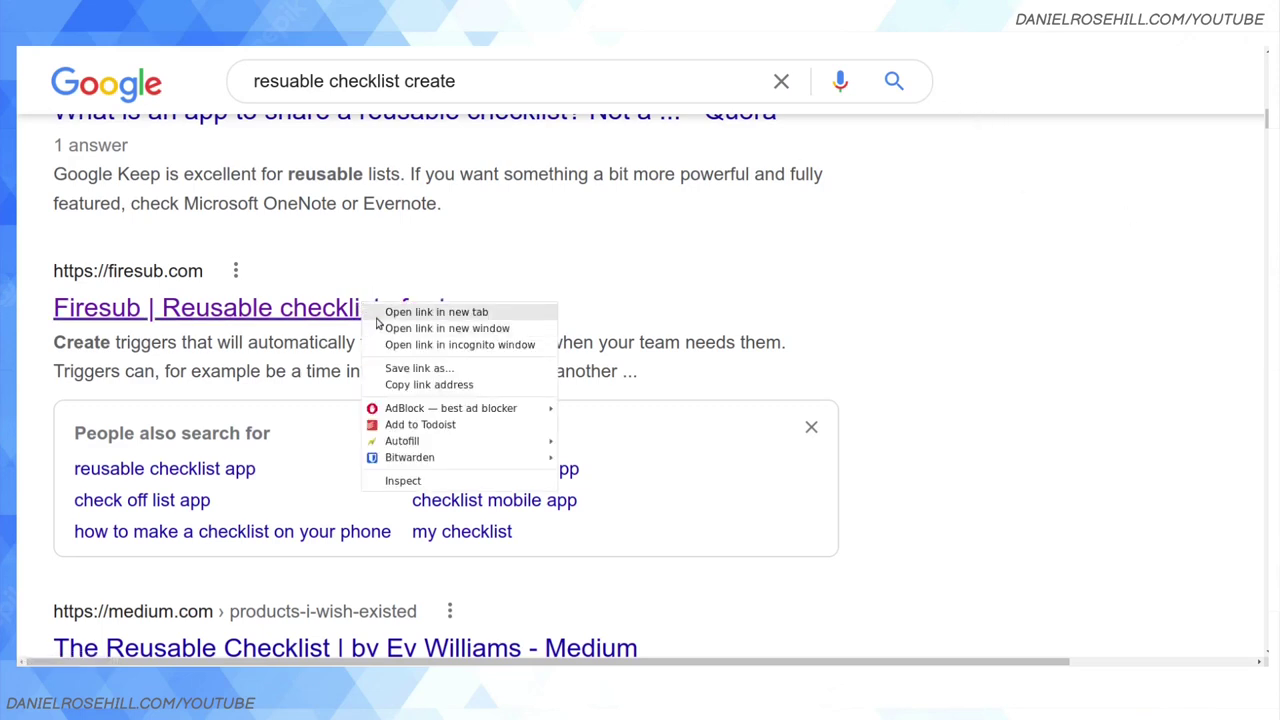
{"action": "left_click", "coordinate": [390, 309]}
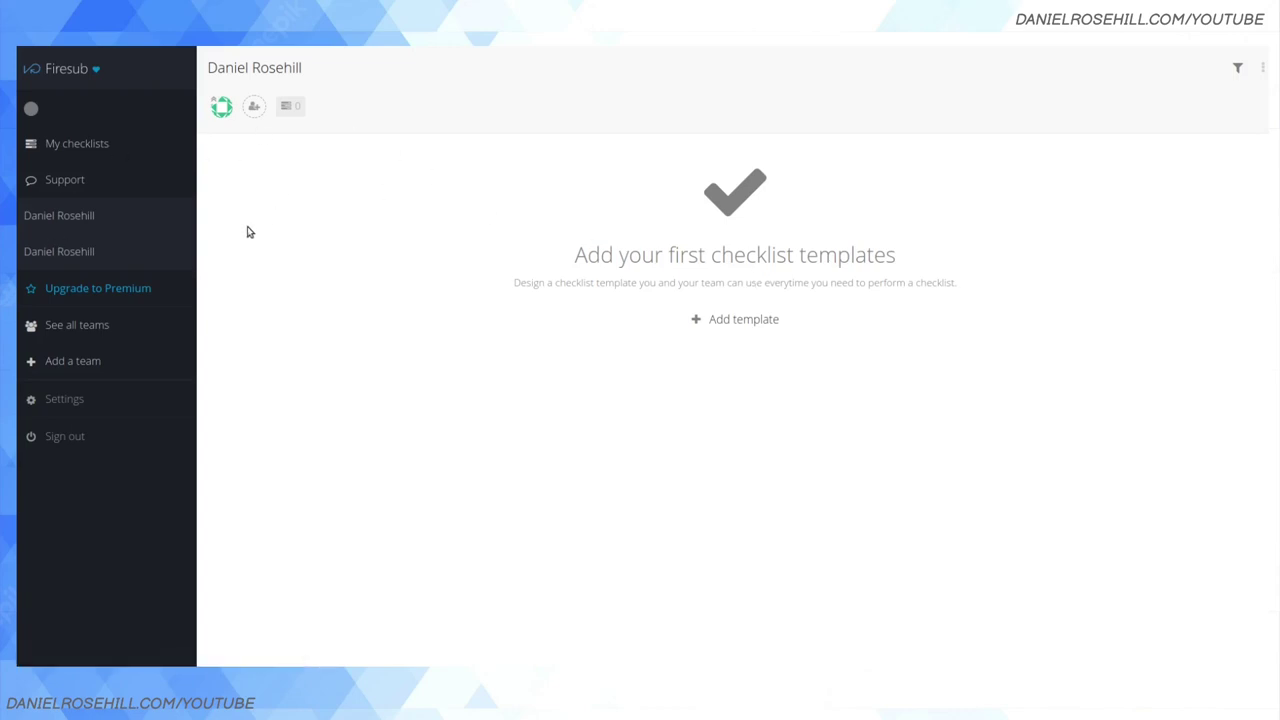
{"action": "key", "text": "ctrl+plus"}
{"action": "key", "text": "ctrl+plus"}
{"action": "key", "text": "ctrl+plus"}
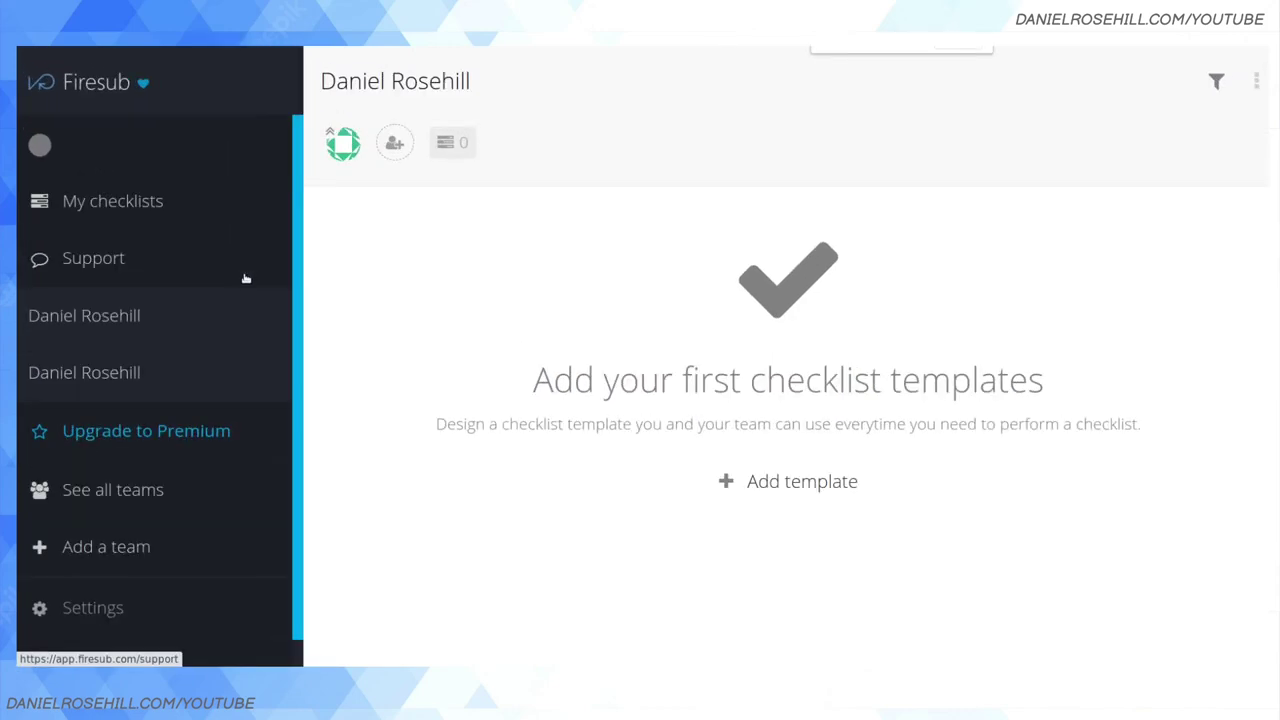
{"action": "scroll", "coordinate": [246, 278], "scroll_direction": "down", "scroll_amount": 1}
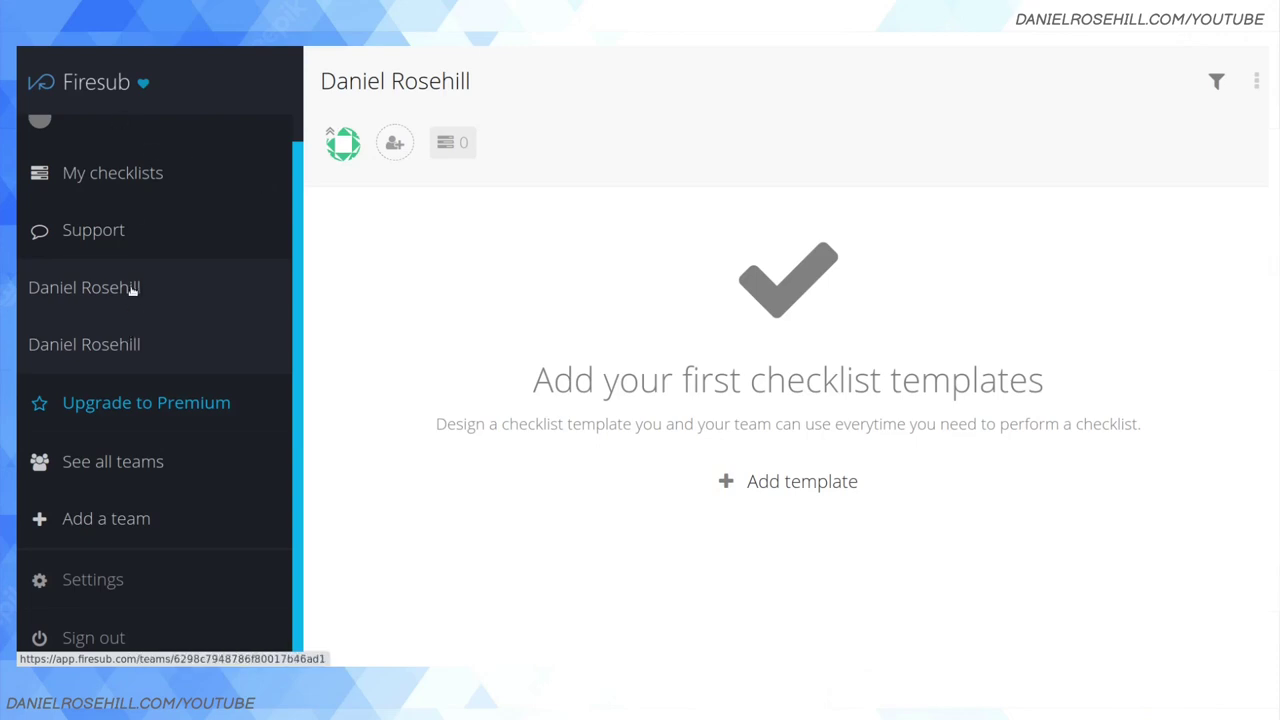
Step: Start a new checklist template for the second listed team and name it "End of month invoices"
{"action": "left_click", "coordinate": [100, 343]}
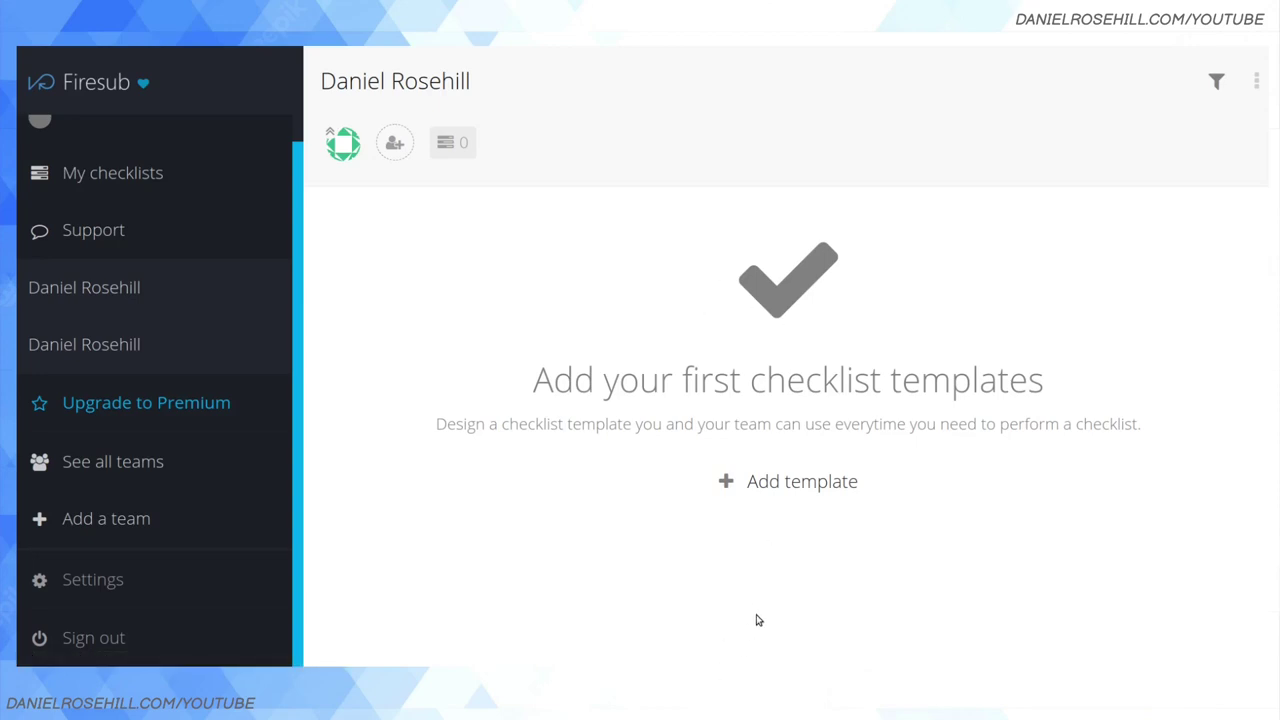
{"action": "left_click", "coordinate": [782, 481]}
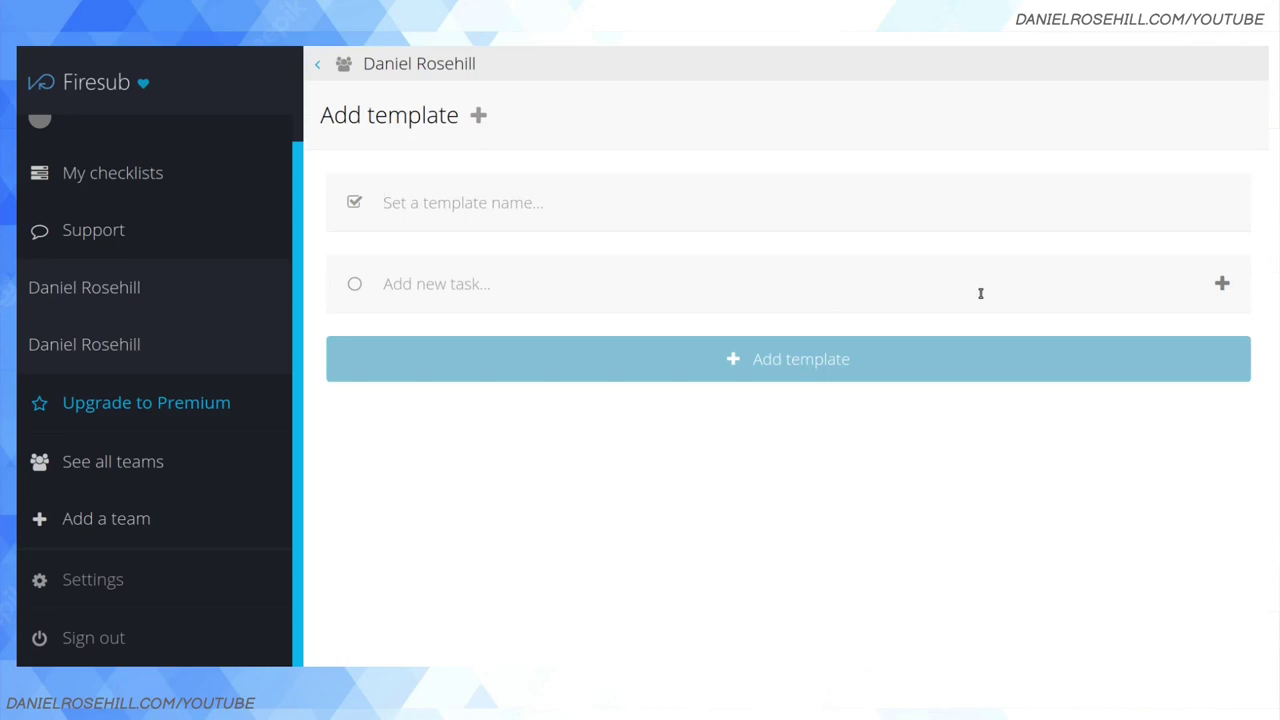
{"action": "type", "text": "End of month invoices"}
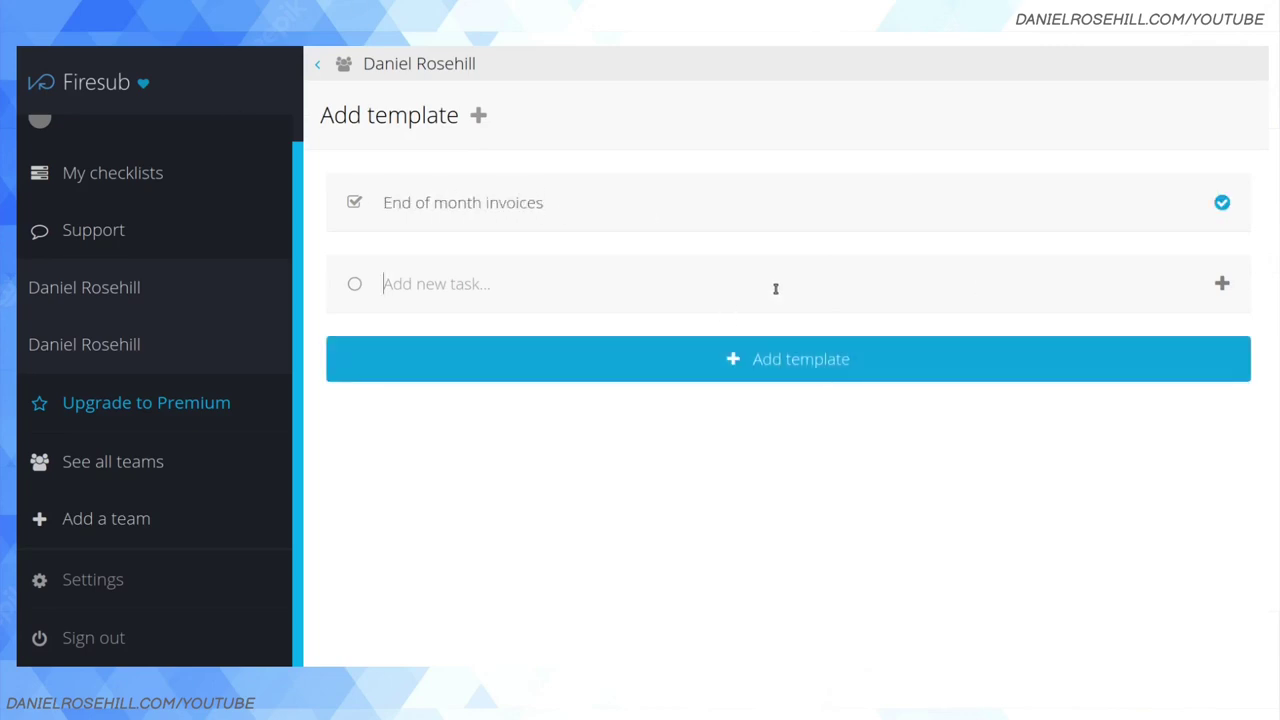
Step: Add the tasks "Check due date is net 30" and "Check billing currency is correct" to the template
{"action": "type", "text": "Check due date is net 30"}
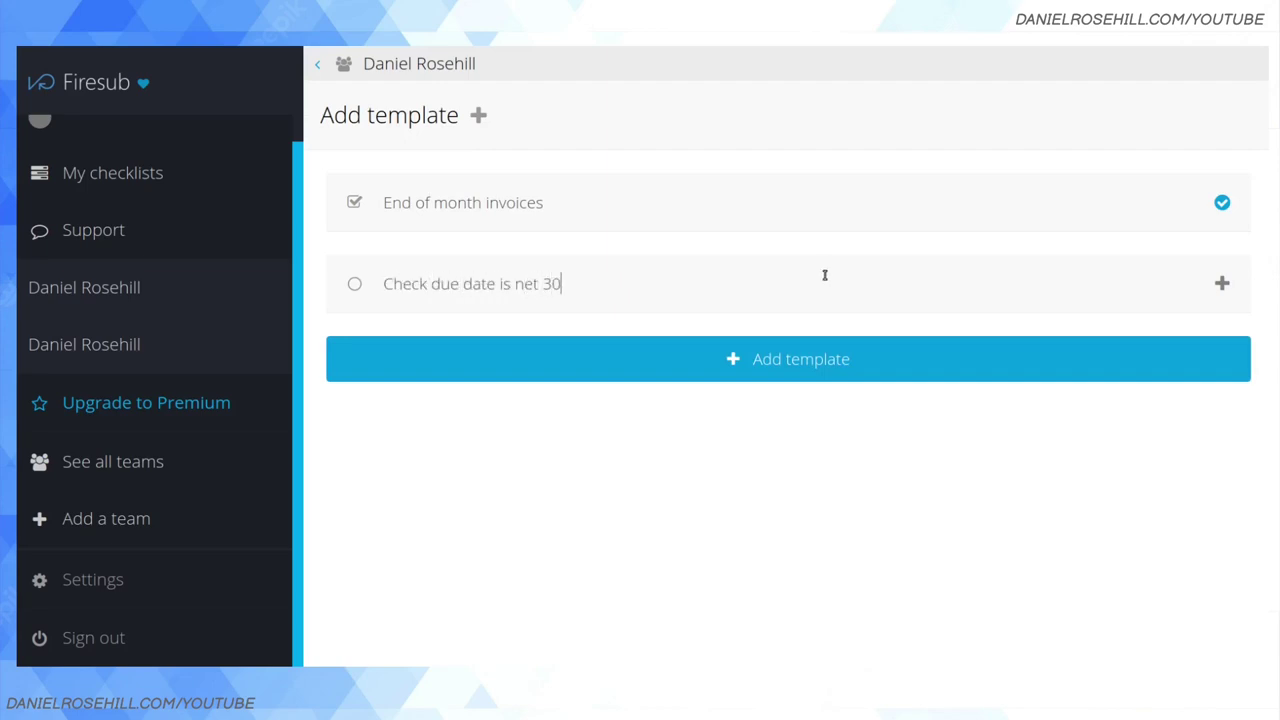
{"action": "left_click", "coordinate": [1230, 283]}
{"action": "type", "text": "Check currency is"}
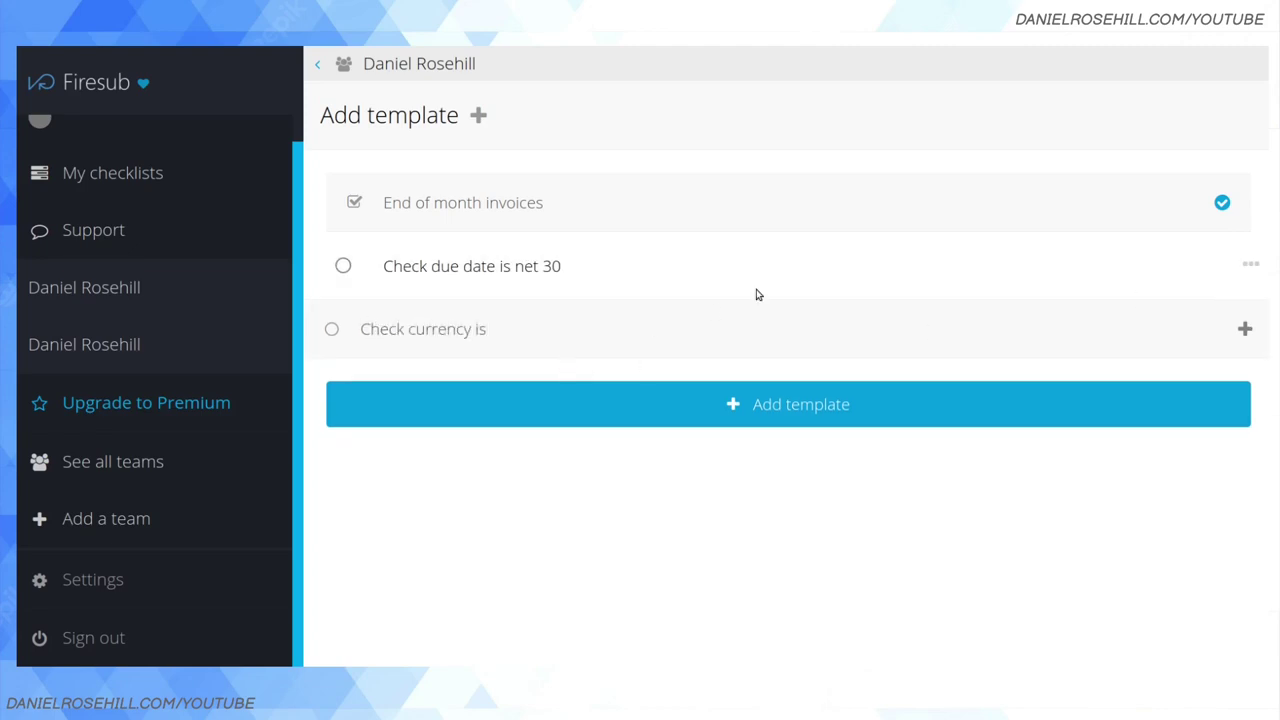
{"action": "key", "text": "ctrl+a"}
{"action": "type", "text": "Check billing curreny"}
{"action": "key", "text": "BackSpace"}
{"action": "type", "text": "cy is correc"}
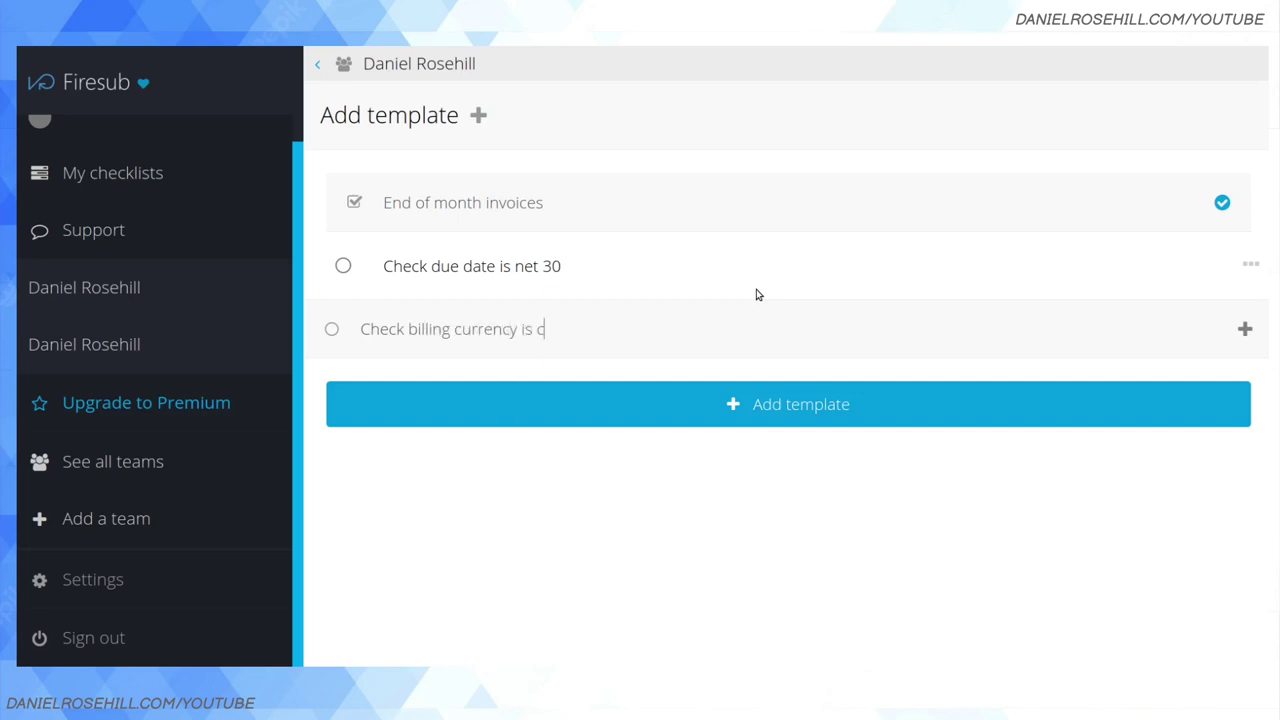
{"action": "type", "text": "t"}
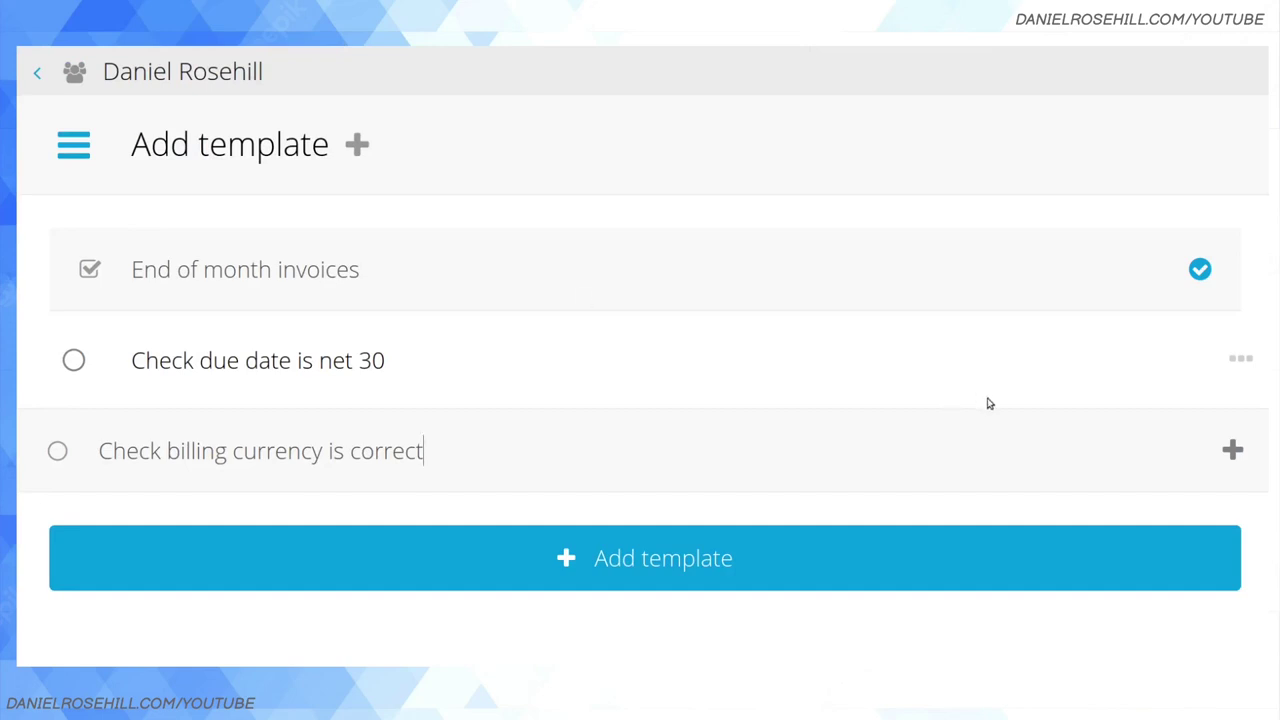
{"action": "left_click", "coordinate": [1226, 450]}
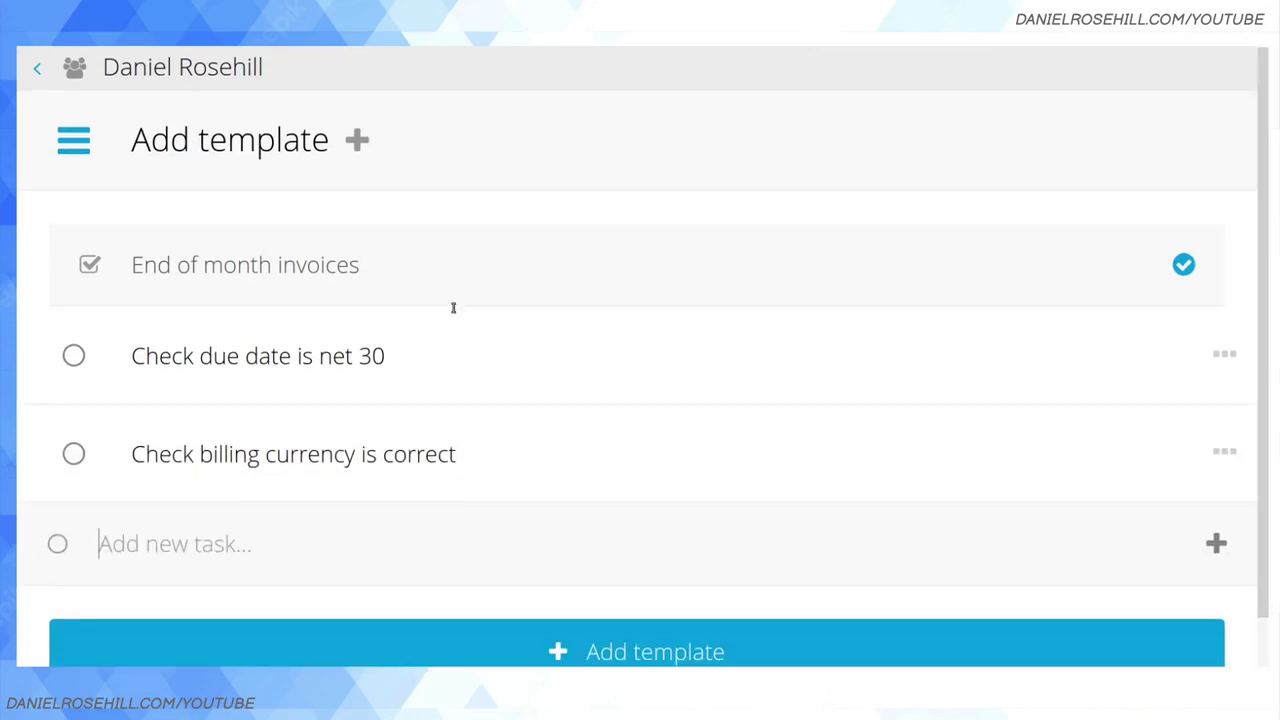
Step: Add the tasks "Check client name accurate" and "Check VAT itemized if applicable" to the template
{"action": "type", "text": "Check clien"}
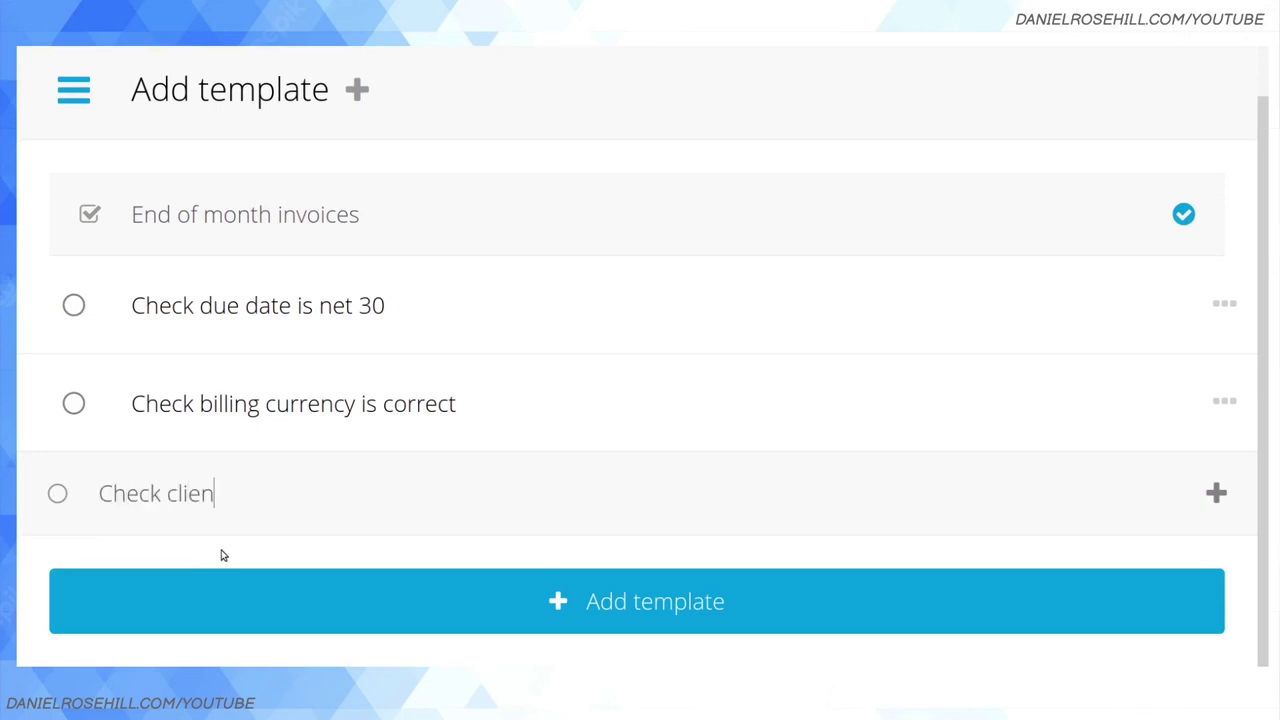
{"action": "type", "text": "t name accurate"}
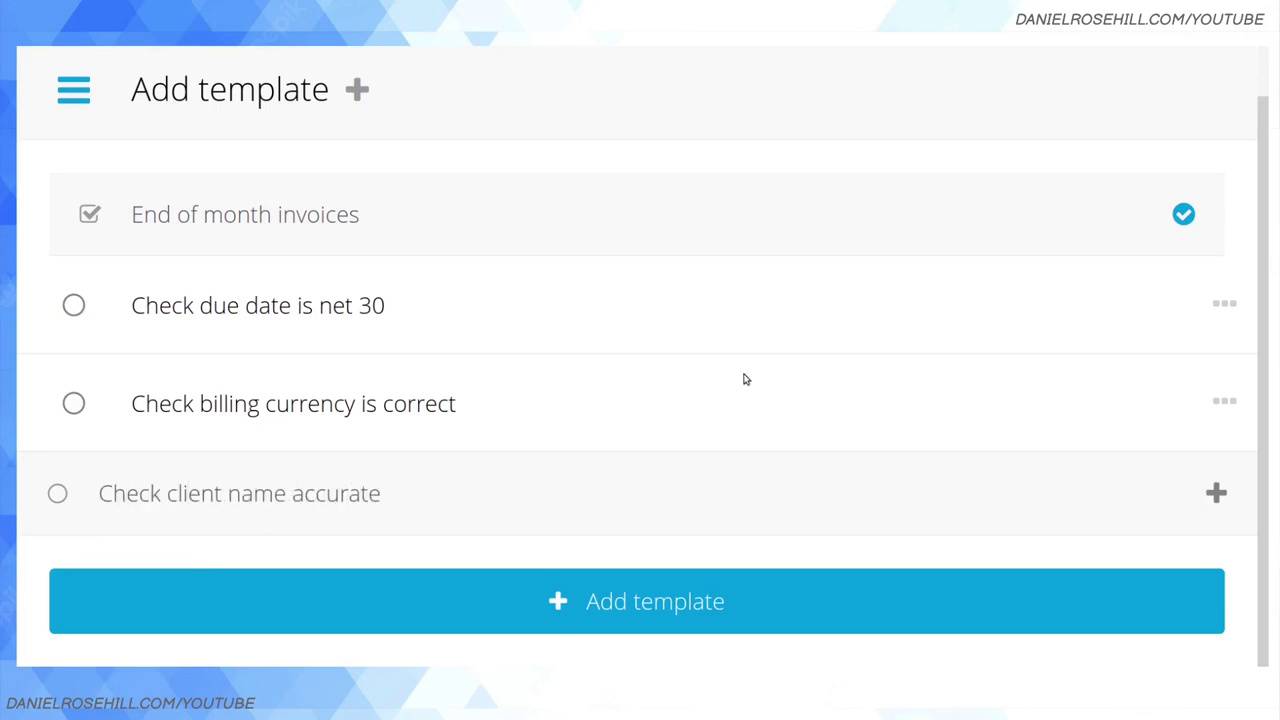
{"action": "left_click", "coordinate": [1214, 497]}
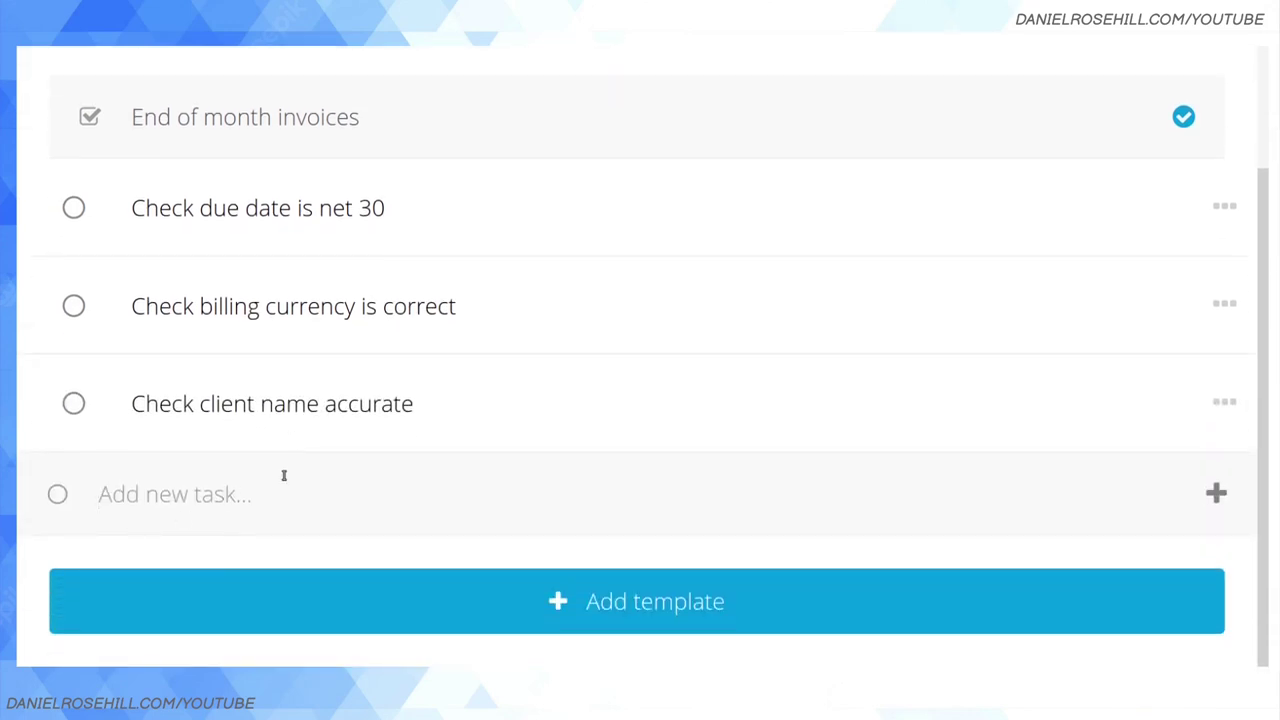
{"action": "type", "text": "Check VAT "}
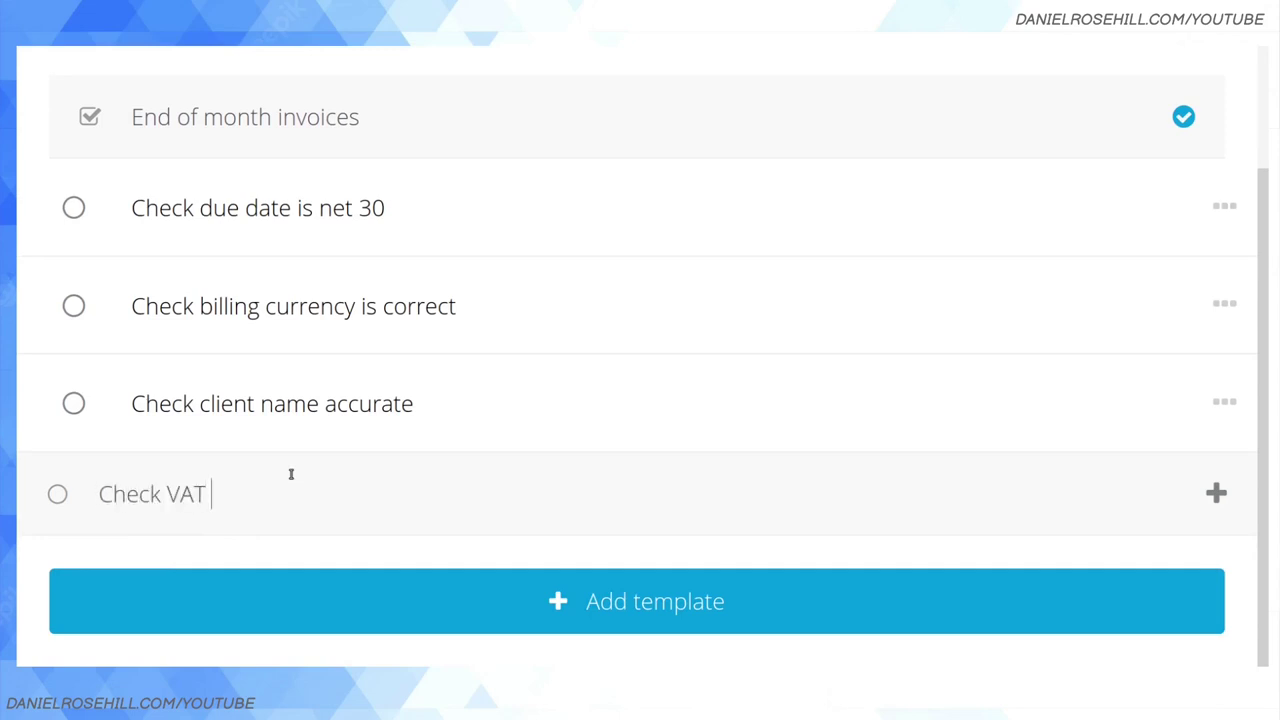
{"action": "type", "text": "itemized if appliable"}
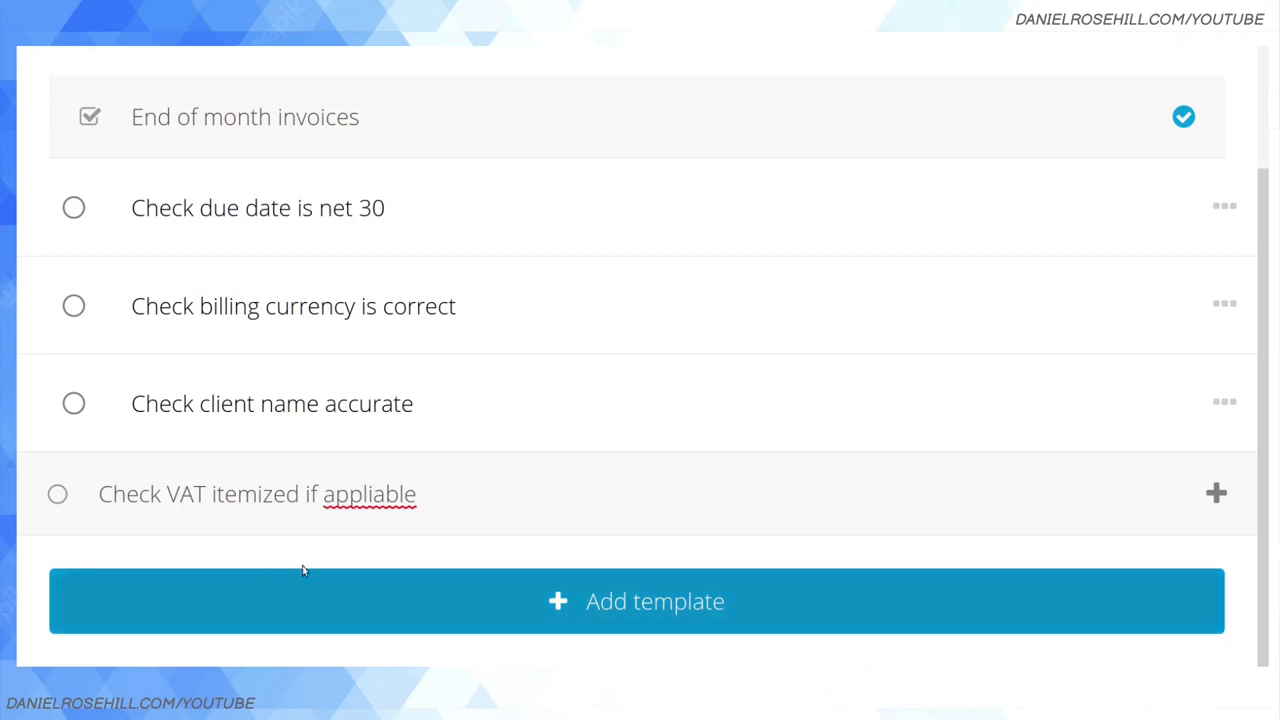
{"action": "right_click", "coordinate": [338, 491]}
{"action": "left_click", "coordinate": [431, 221]}
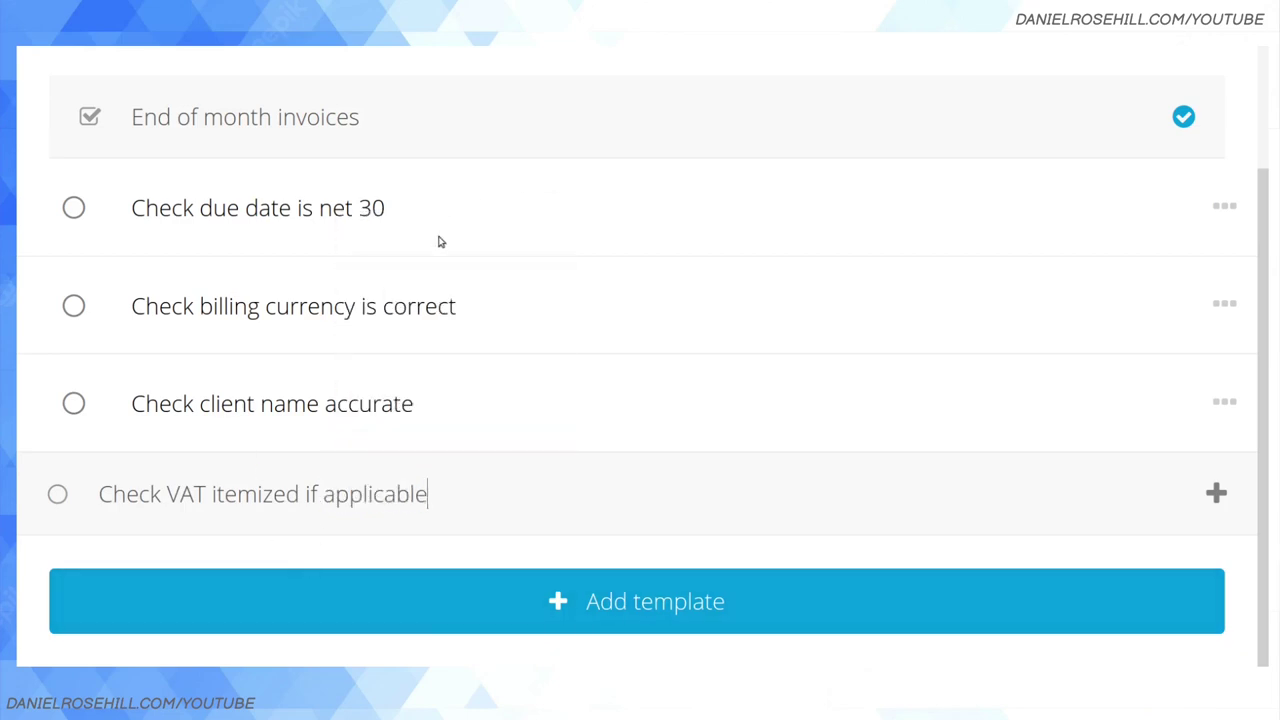
{"action": "left_click", "coordinate": [1217, 493]}
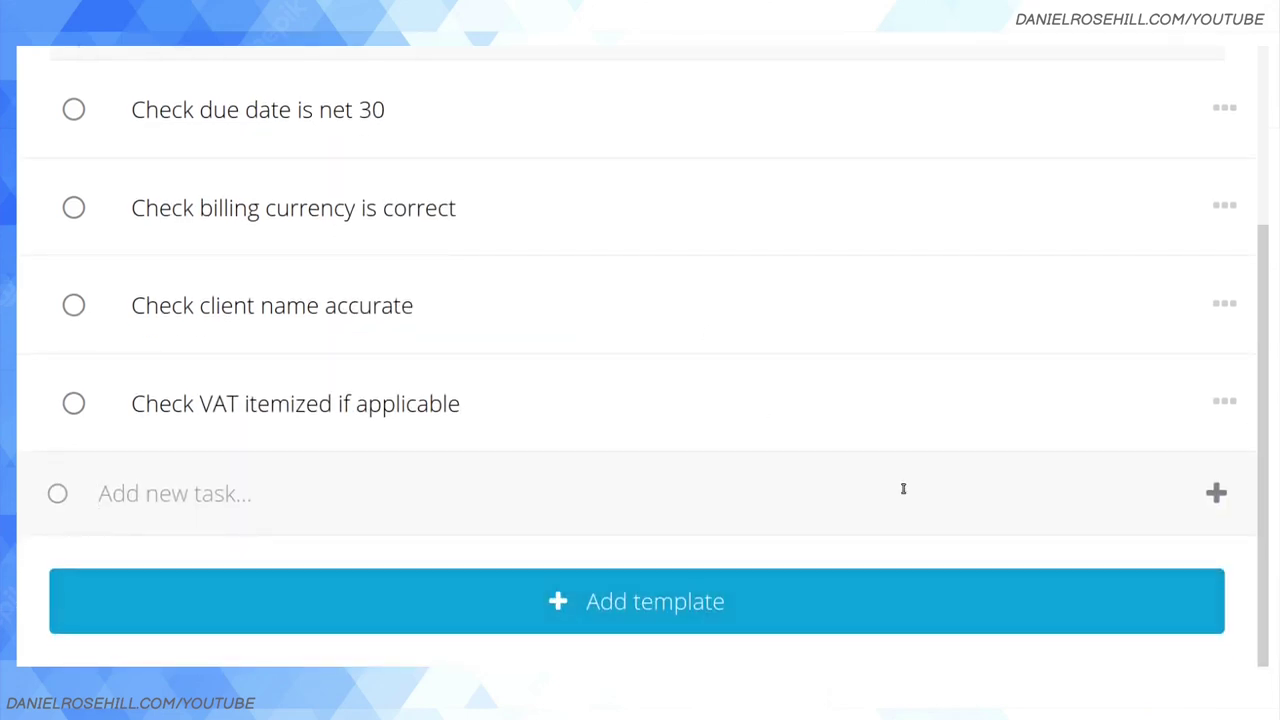
Step: Add the tasks "Denote any outstanding invoices" and "Validate link to payment" to the template
{"action": "type", "text": "Denote any outs"}
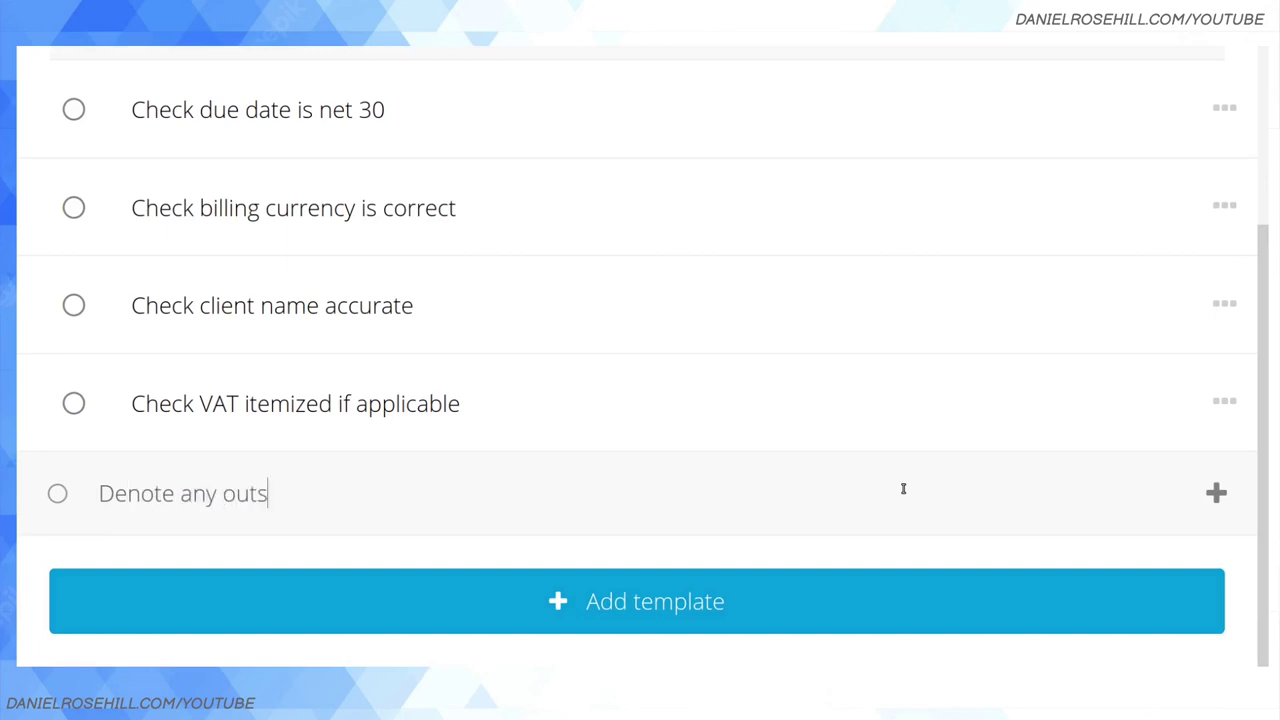
{"action": "type", "text": "tanding invoicesz"}
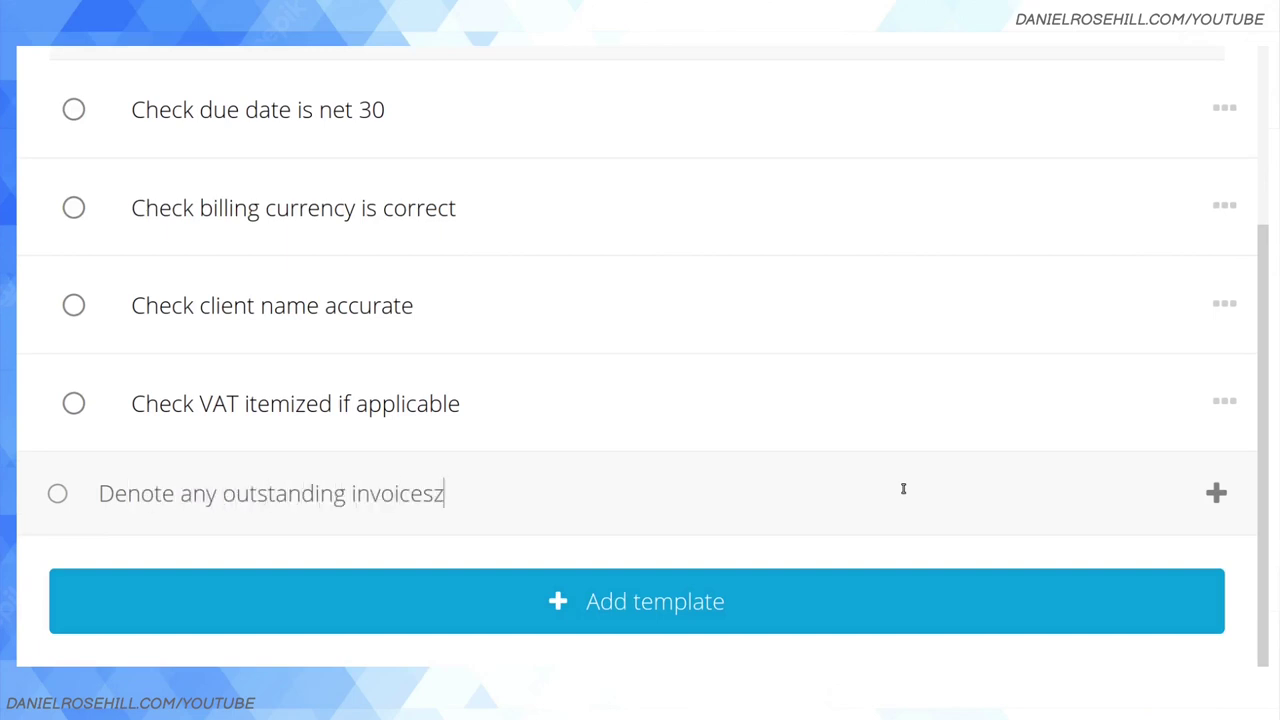
{"action": "key", "text": "BackSpace"}
{"action": "left_click", "coordinate": [1215, 494]}
{"action": "scroll", "coordinate": [623, 409], "scroll_direction": "down", "scroll_amount": 1}
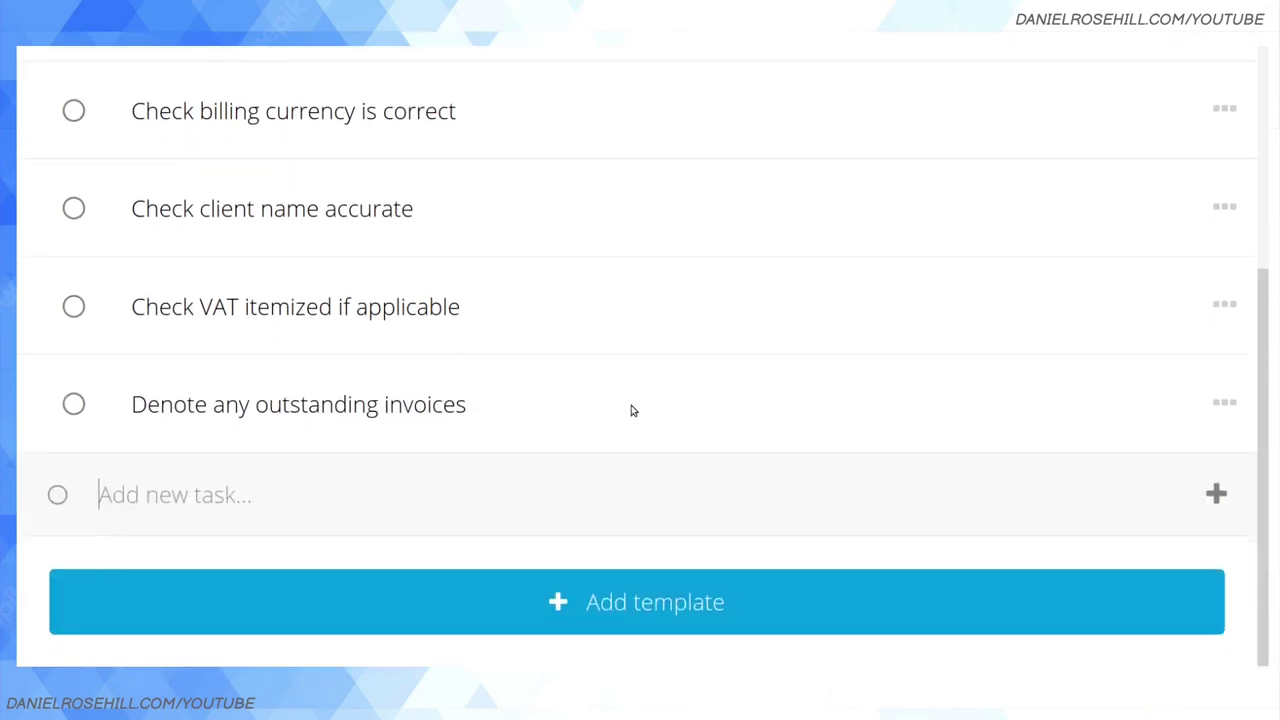
{"action": "type", "text": "Validate link to payment"}
{"action": "key", "text": "Return"}
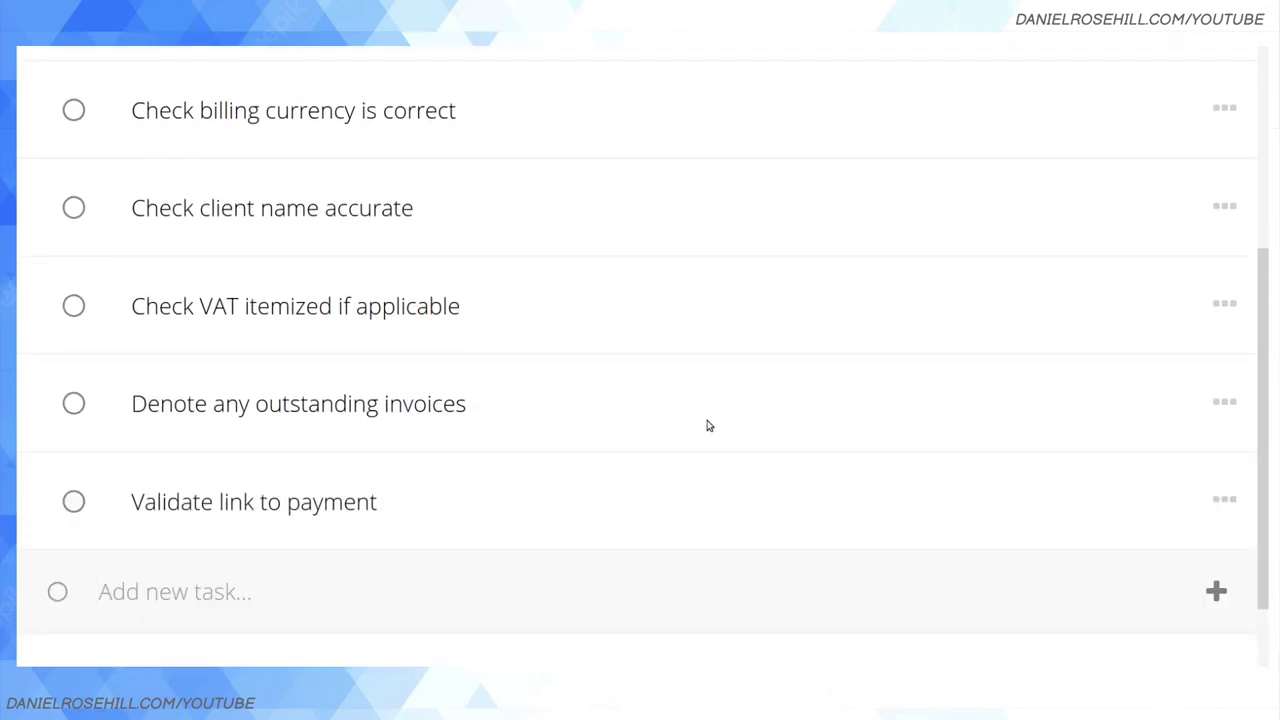
Step: Add the task "Include Paypal or Payoneer link (if applicable)" and save the "End of month invoices" template
{"action": "type", "text": "Include Paypal o"}
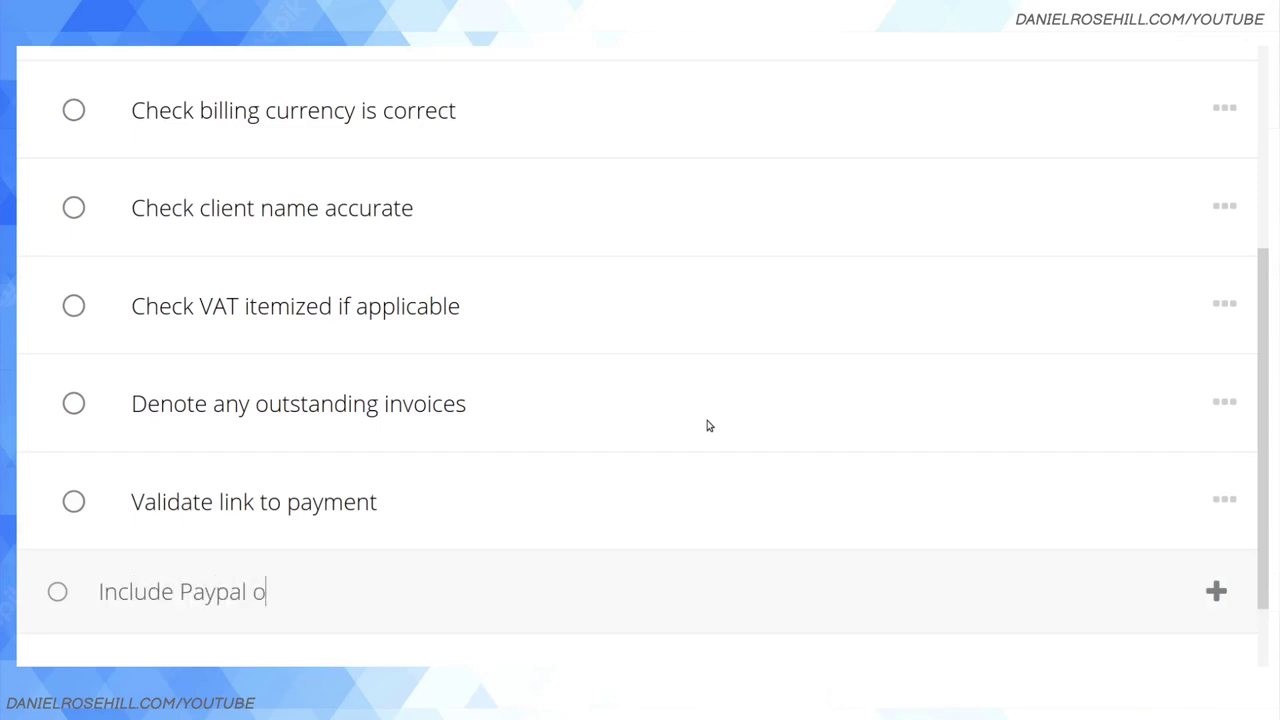
{"action": "type", "text": "r Payoneer link (if a"}
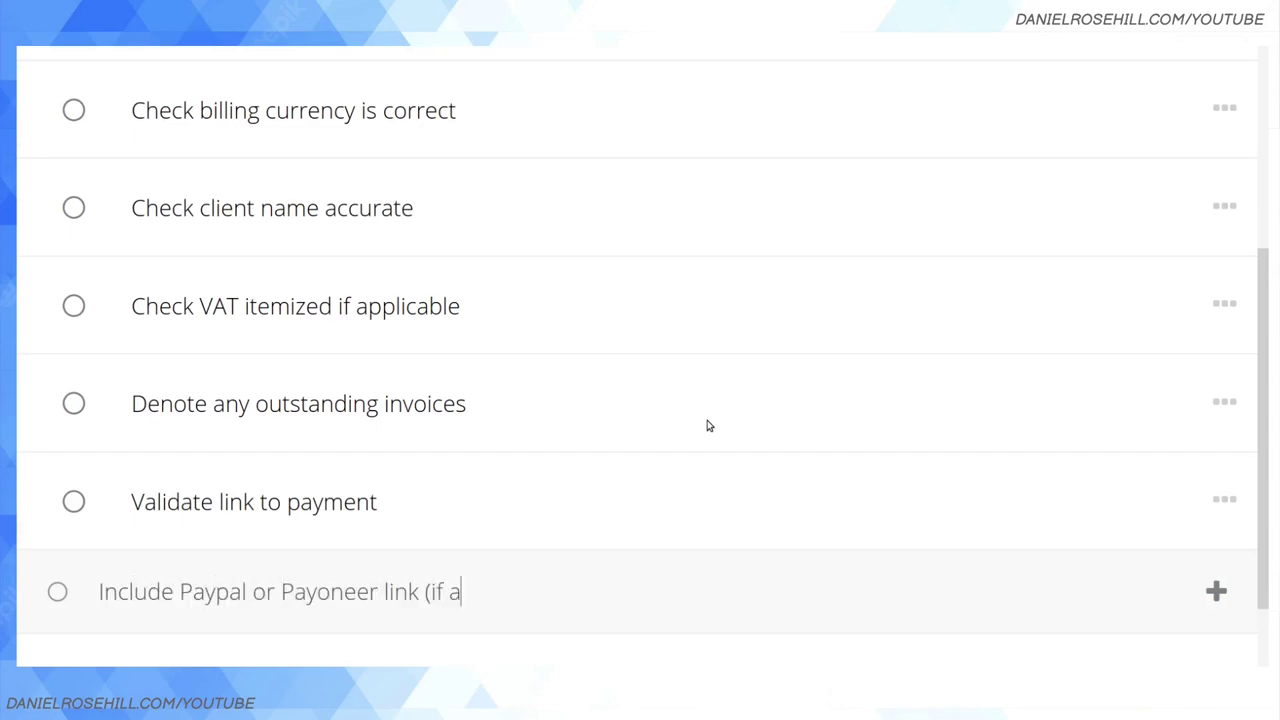
{"action": "type", "text": "pplicable)"}
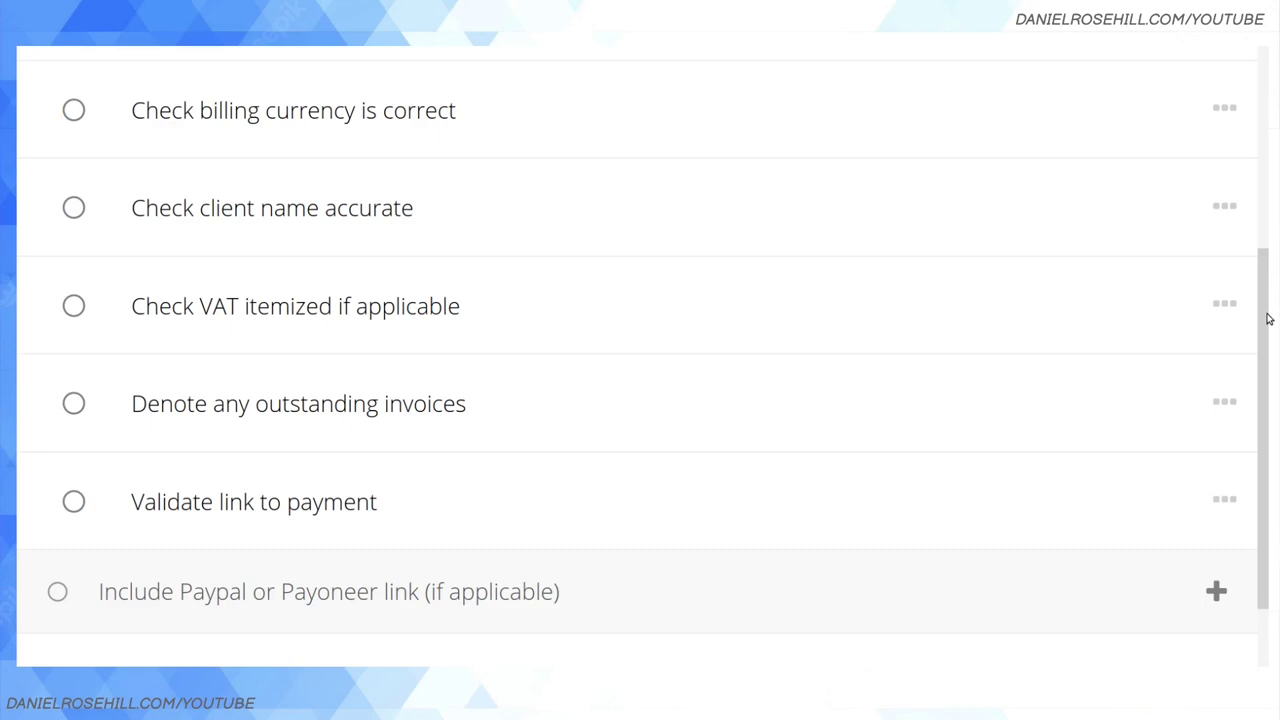
{"action": "scroll", "coordinate": [971, 346], "scroll_direction": "up", "scroll_amount": 4}
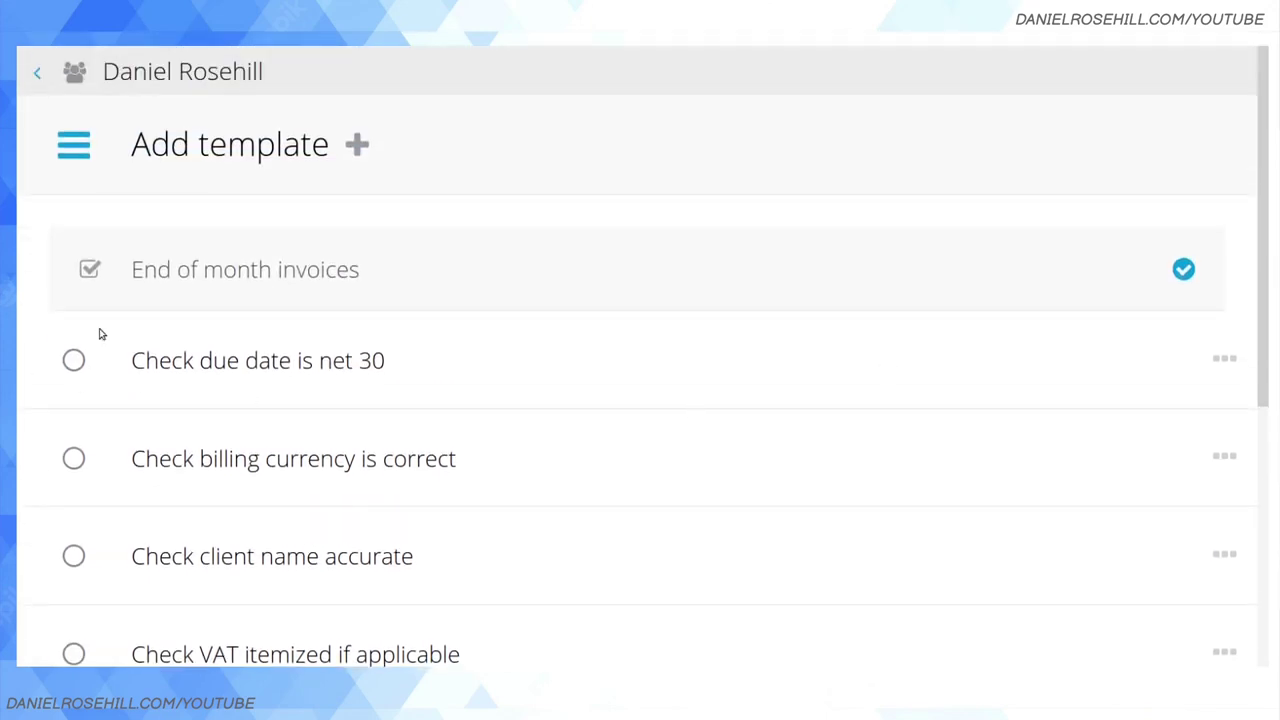
{"action": "scroll", "coordinate": [580, 291], "scroll_direction": "down", "scroll_amount": 4}
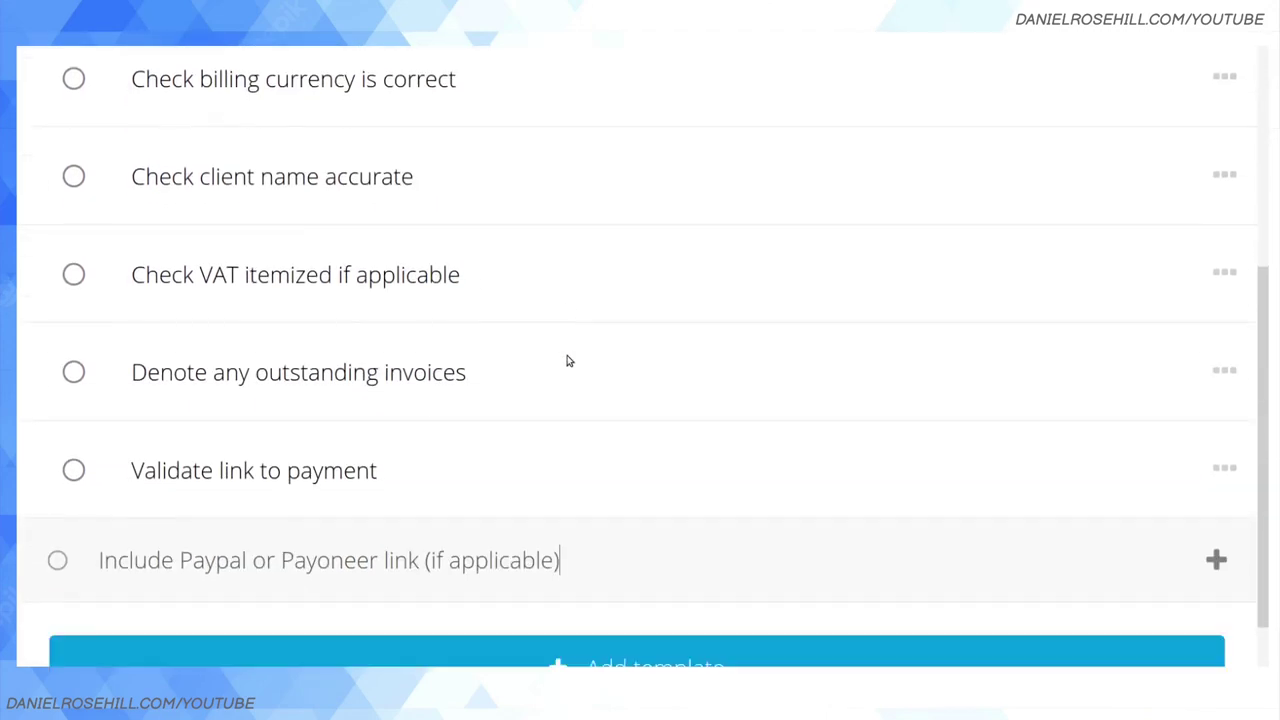
{"action": "scroll", "coordinate": [567, 361], "scroll_direction": "down", "scroll_amount": 1}
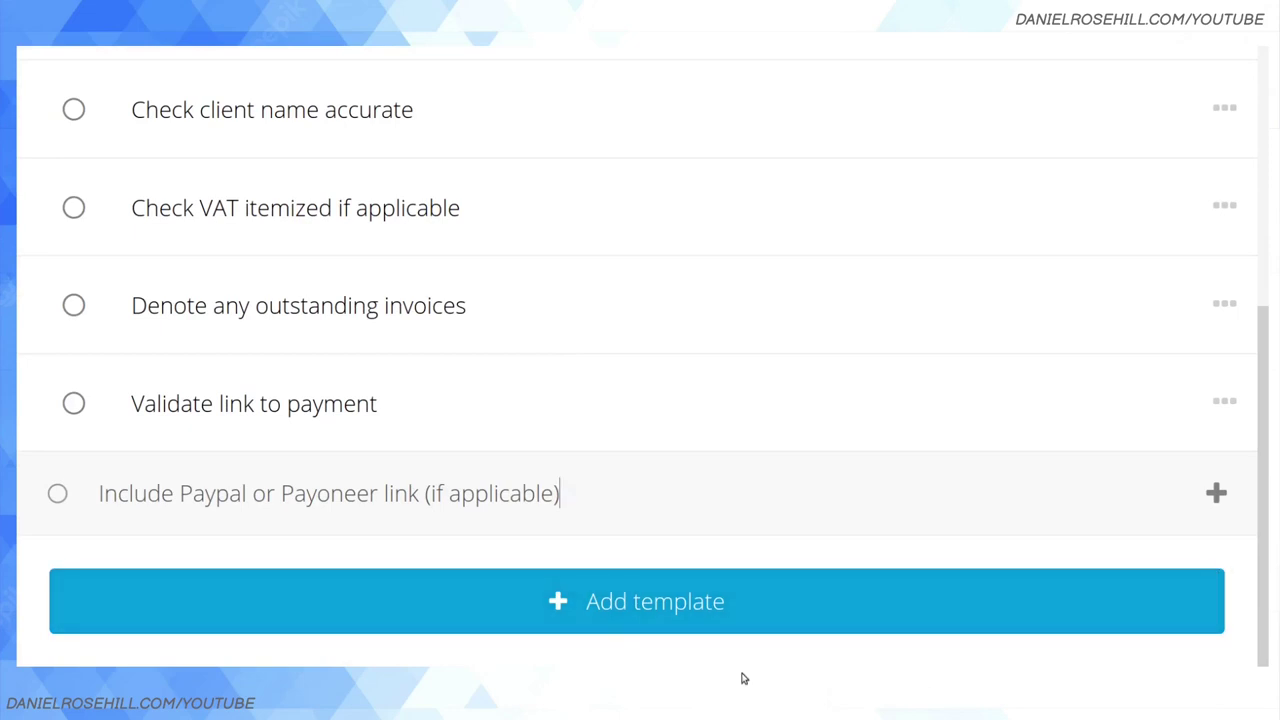
{"action": "key", "text": "Return"}
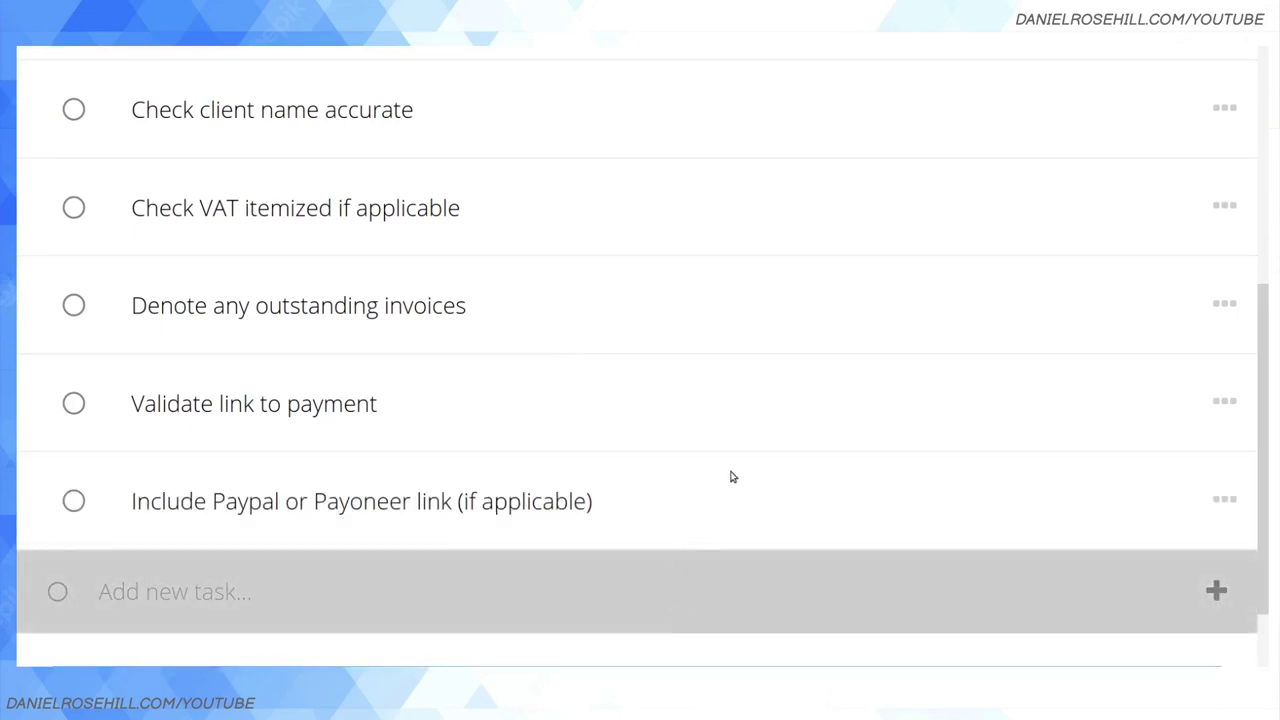
{"action": "scroll", "coordinate": [750, 450], "scroll_direction": "up", "scroll_amount": 5}
{"action": "left_click", "coordinate": [165, 271]}
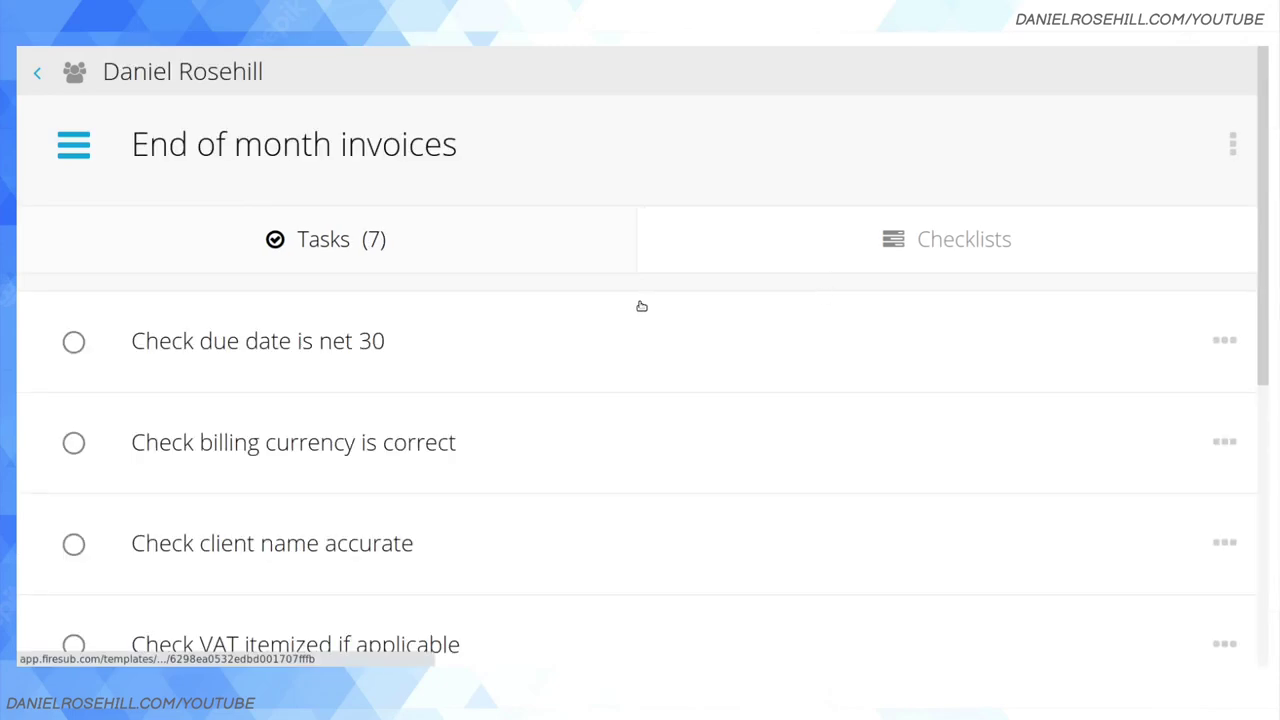
Step: Go back to the team pages and reopen the "End of month invoices" template to view its tasks
{"action": "left_click", "coordinate": [37, 386]}
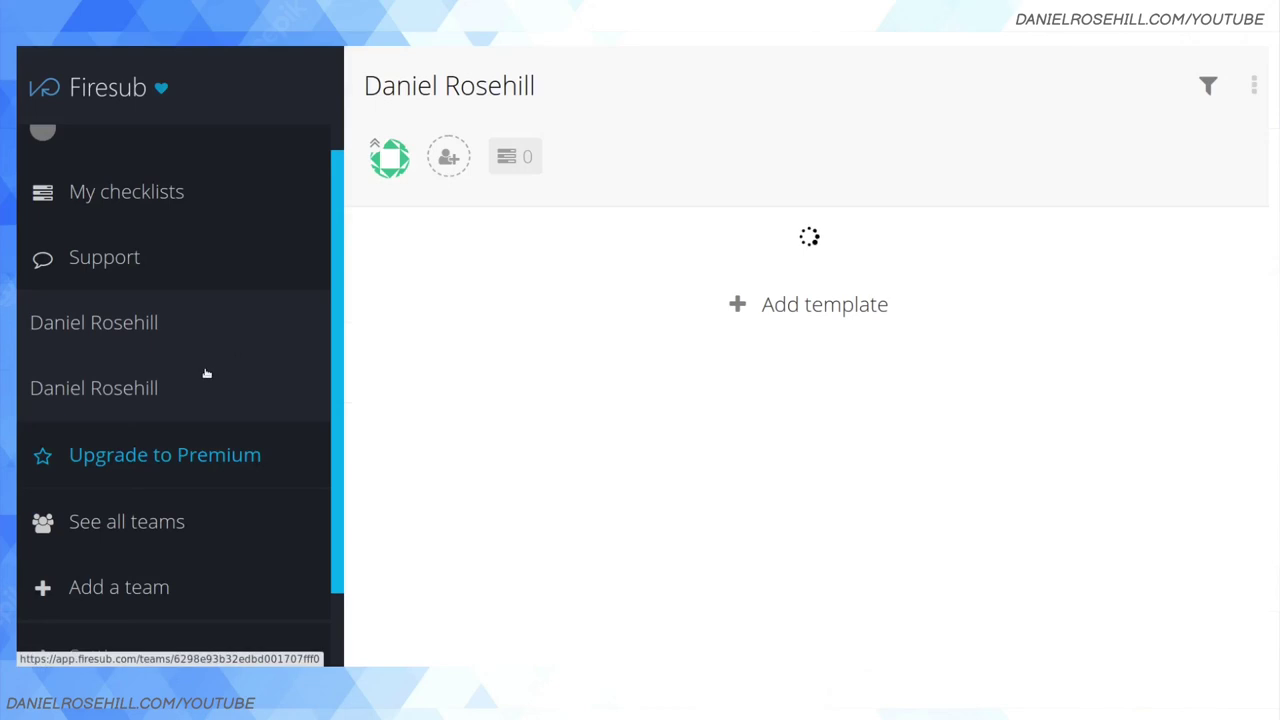
{"action": "left_click", "coordinate": [116, 333]}
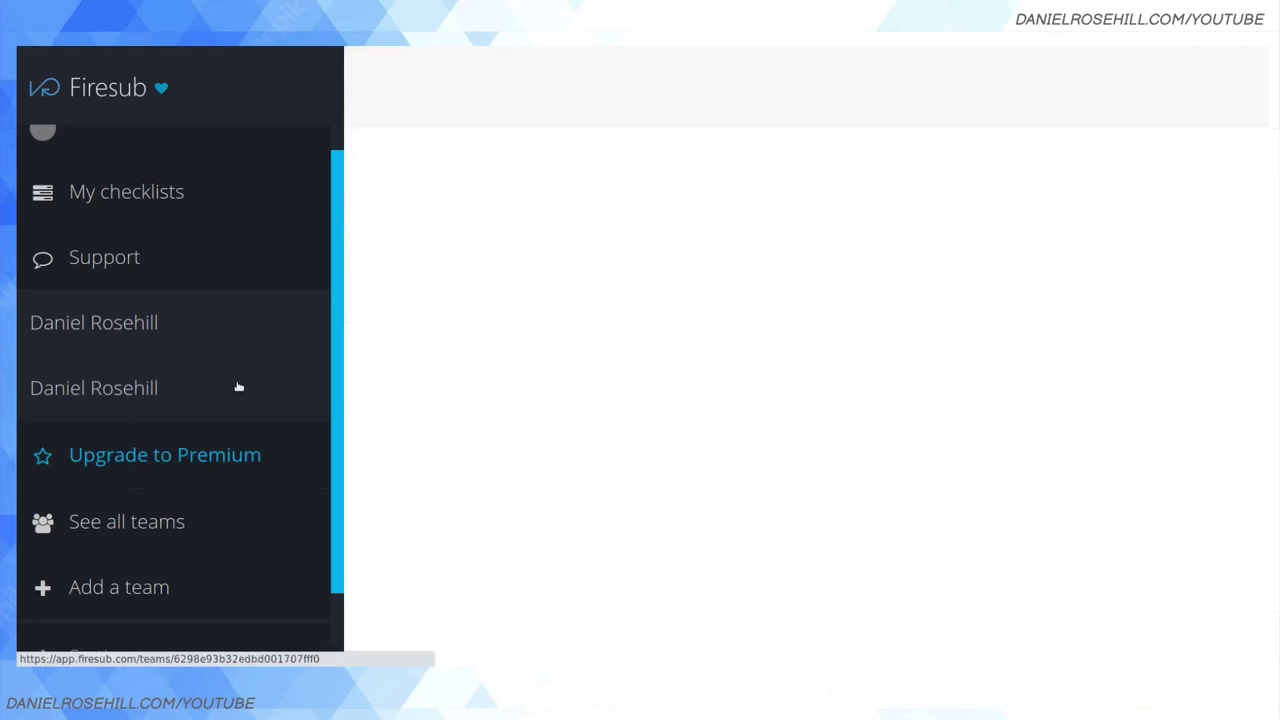
{"action": "left_click", "coordinate": [528, 262]}
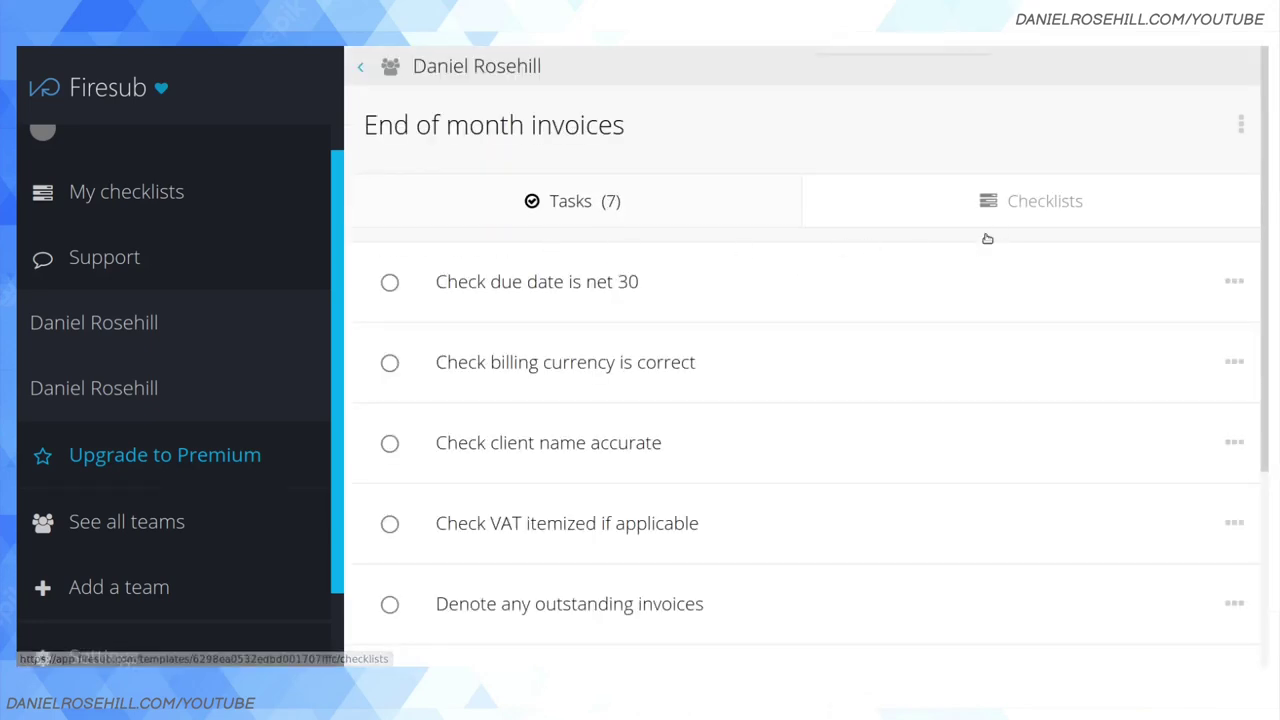
{"action": "key", "text": "ctrl+minus"}
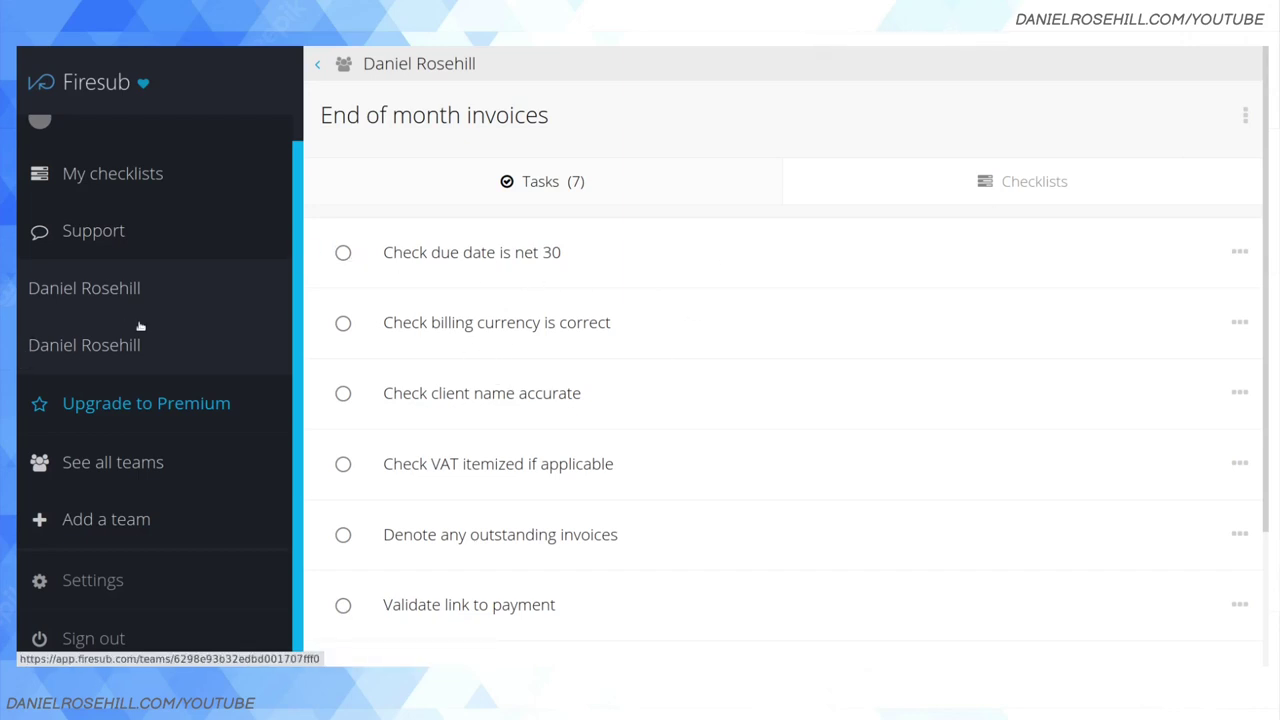
Step: Start "End of month invoices (Checklist #1)" from the template and tick off its due date, billing currency and client name tasks
{"action": "left_click", "coordinate": [342, 254]}
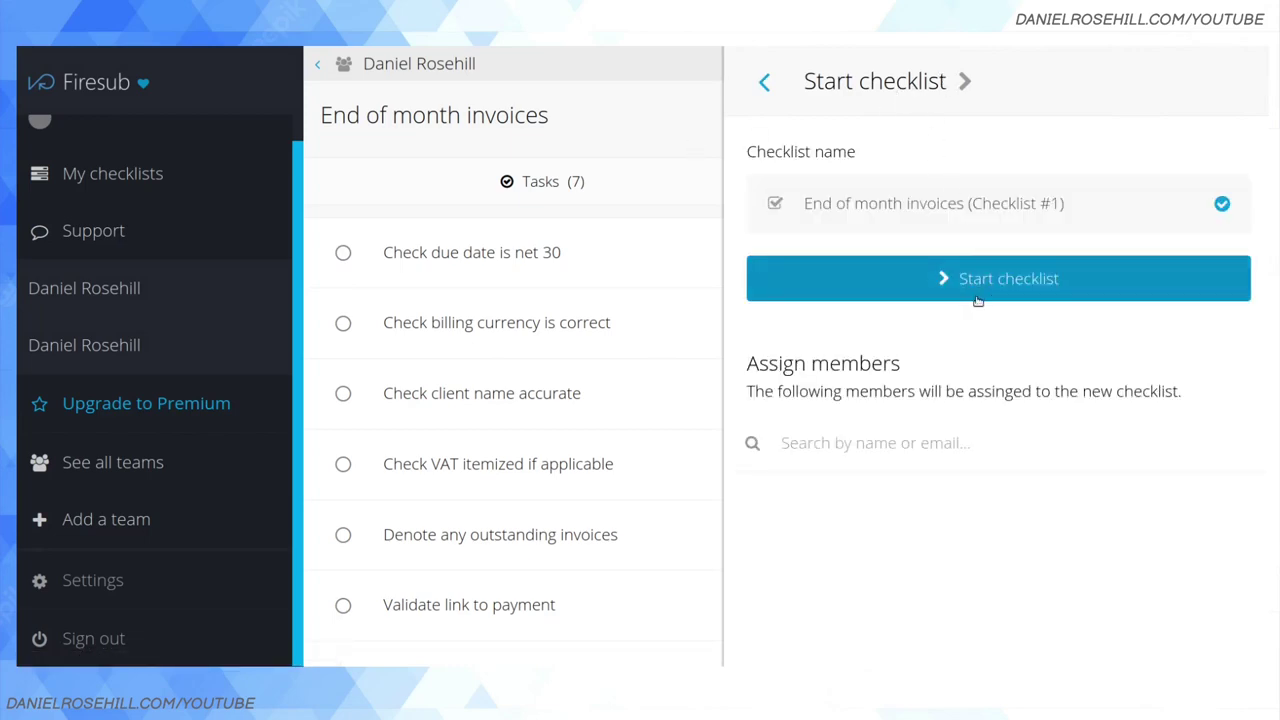
{"action": "left_click", "coordinate": [959, 280]}
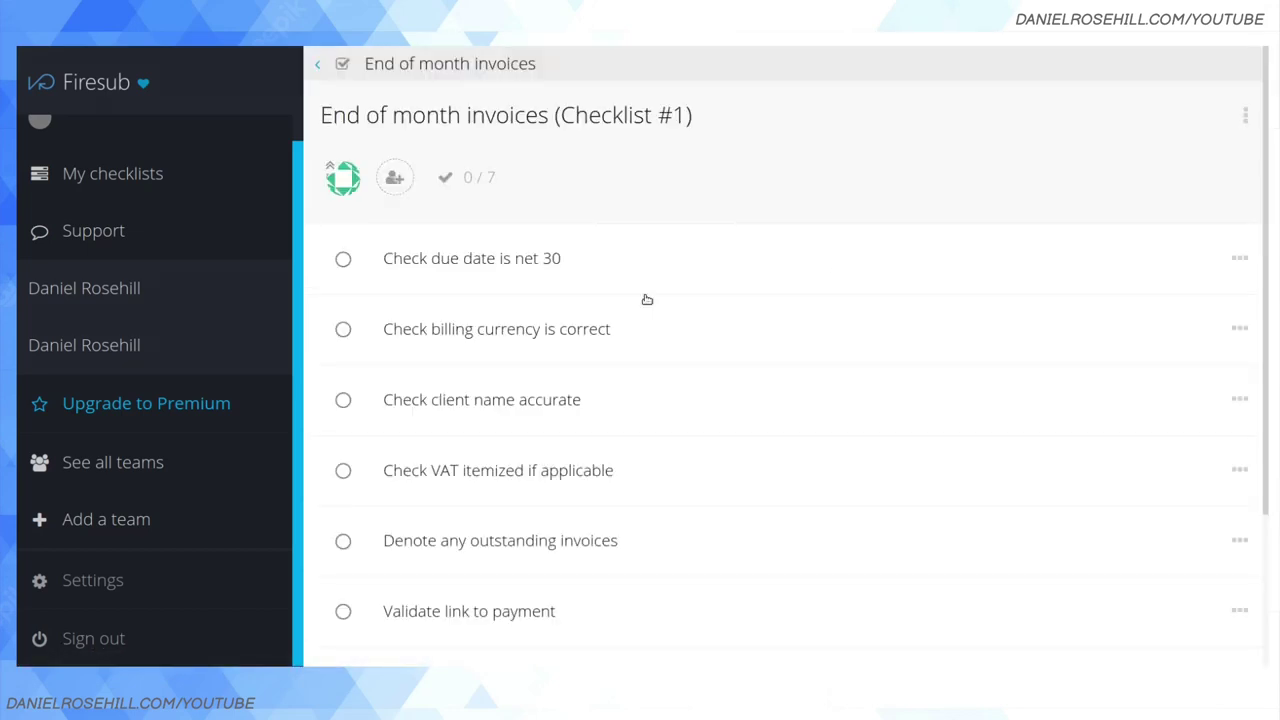
{"action": "left_click", "coordinate": [344, 268]}
{"action": "scroll", "coordinate": [375, 286], "scroll_direction": "down", "scroll_amount": 1}
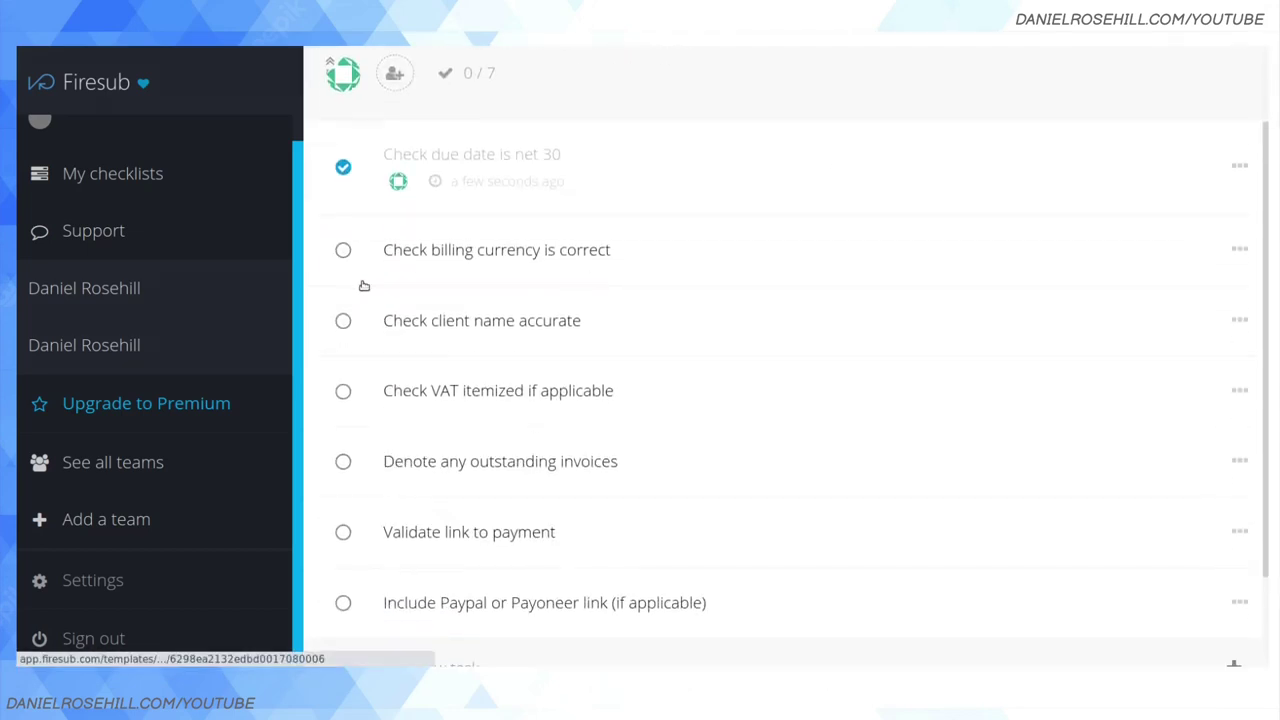
{"action": "left_click", "coordinate": [344, 260]}
{"action": "scroll", "coordinate": [344, 258], "scroll_direction": "down", "scroll_amount": 1}
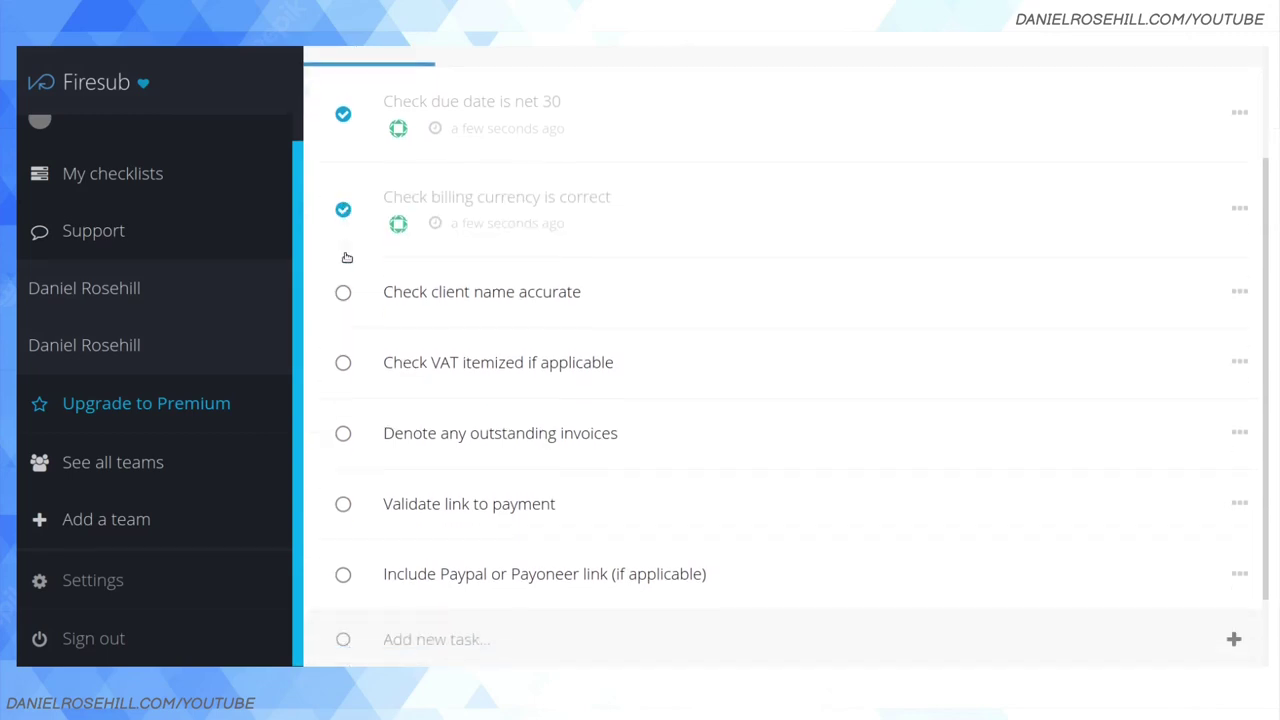
{"action": "left_click", "coordinate": [343, 240]}
{"action": "scroll", "coordinate": [343, 250], "scroll_direction": "down", "scroll_amount": 1}
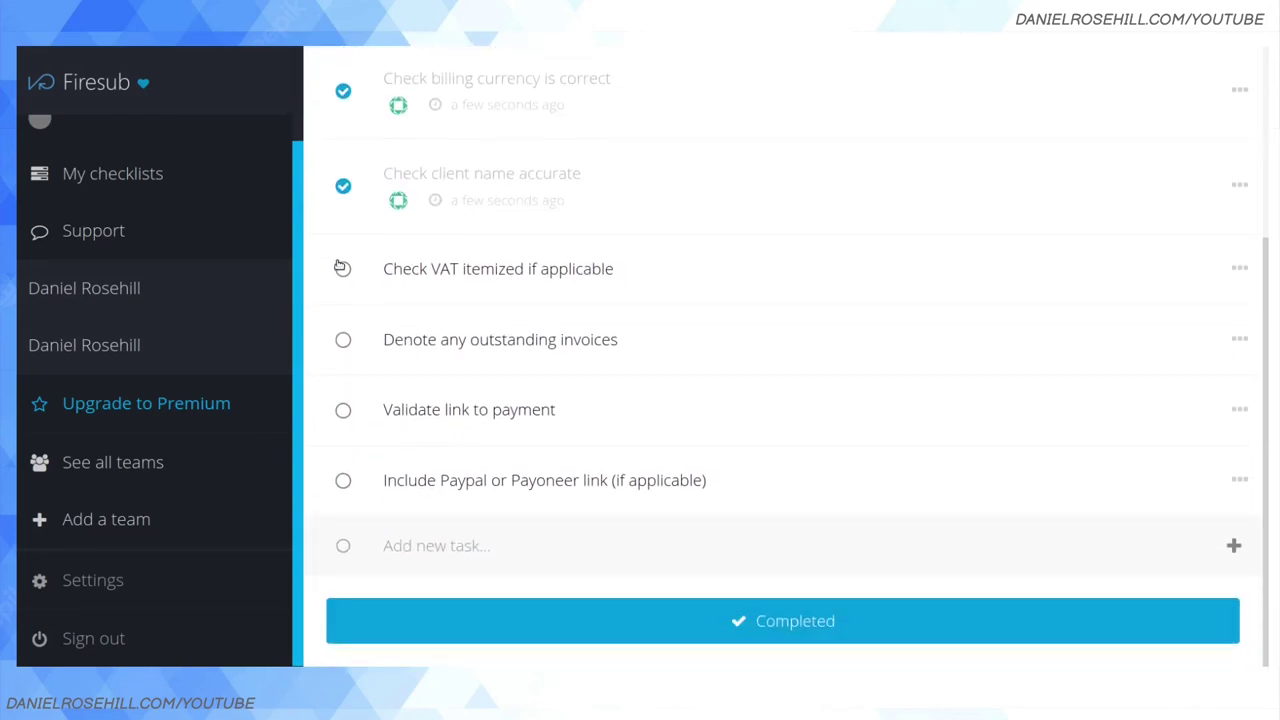
Step: Tick off the VAT, outstanding invoices, payment link and Paypal or Payoneer tasks, and mark the whole checklist as completed
{"action": "left_click", "coordinate": [342, 268]}
{"action": "scroll", "coordinate": [340, 305], "scroll_direction": "down", "scroll_amount": 1}
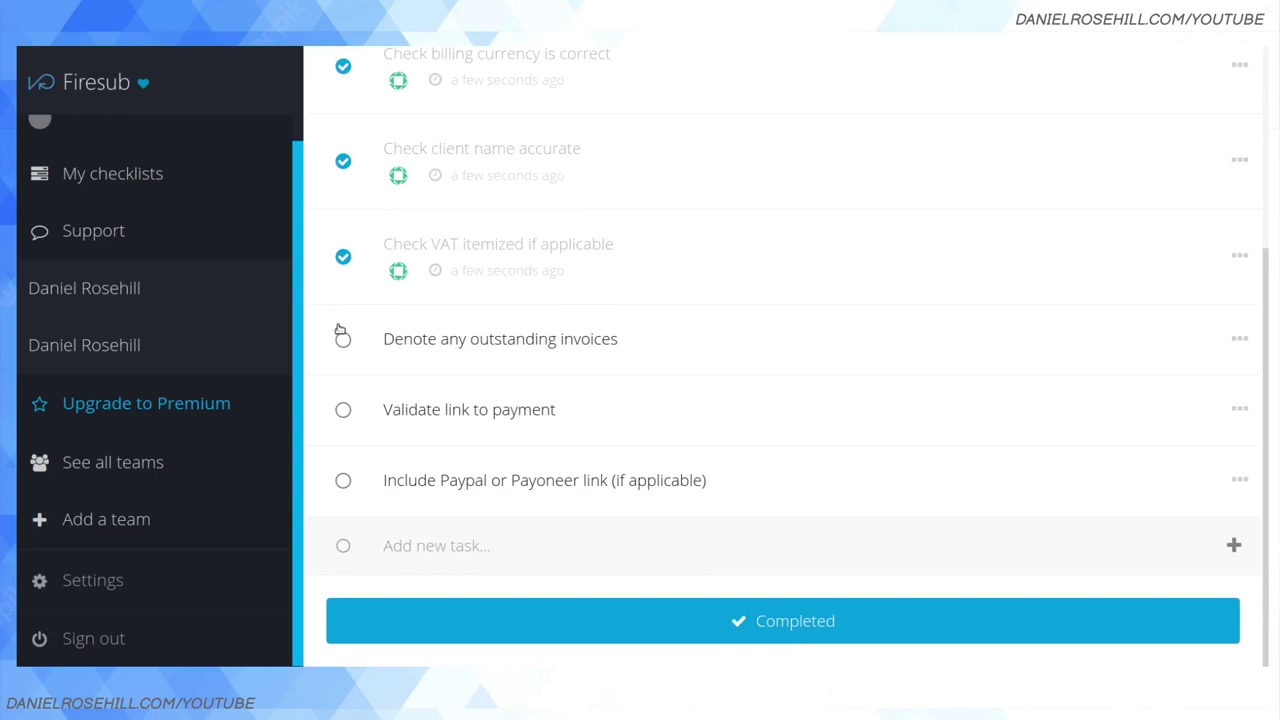
{"action": "left_click", "coordinate": [345, 342]}
{"action": "scroll", "coordinate": [351, 372], "scroll_direction": "down", "scroll_amount": 1}
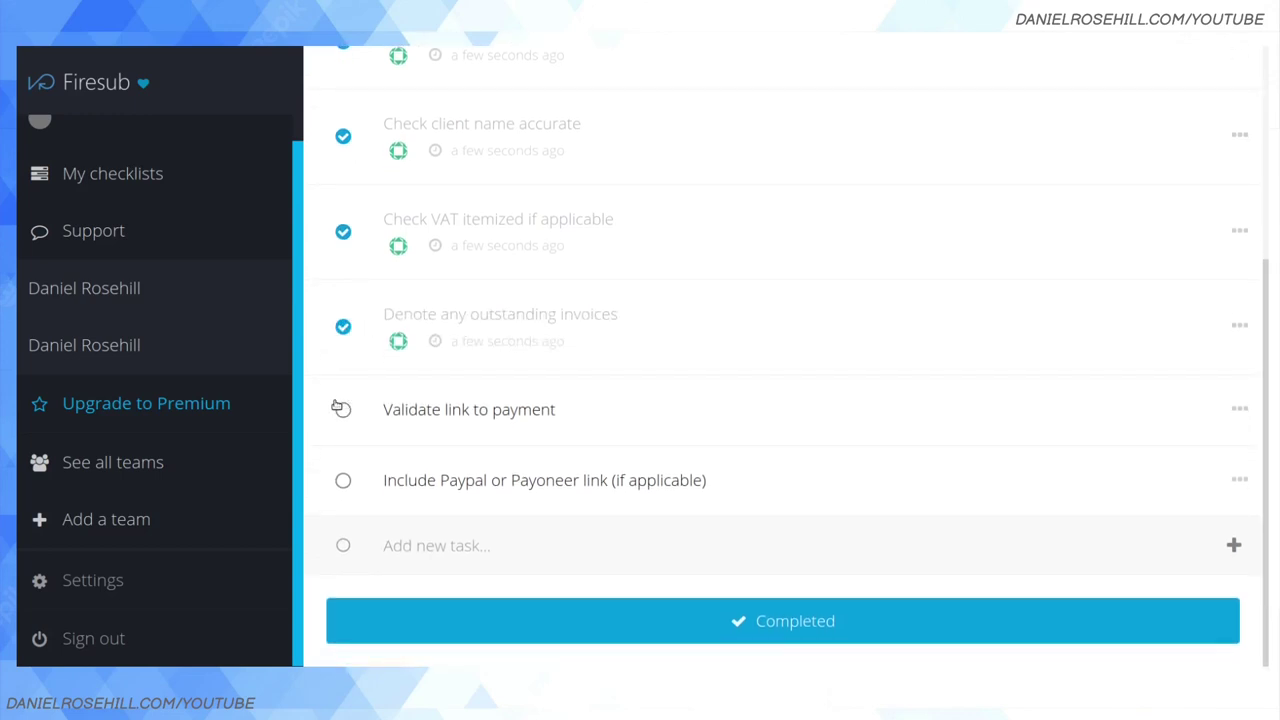
{"action": "left_click", "coordinate": [342, 410]}
{"action": "scroll", "coordinate": [410, 440], "scroll_direction": "down", "scroll_amount": 1}
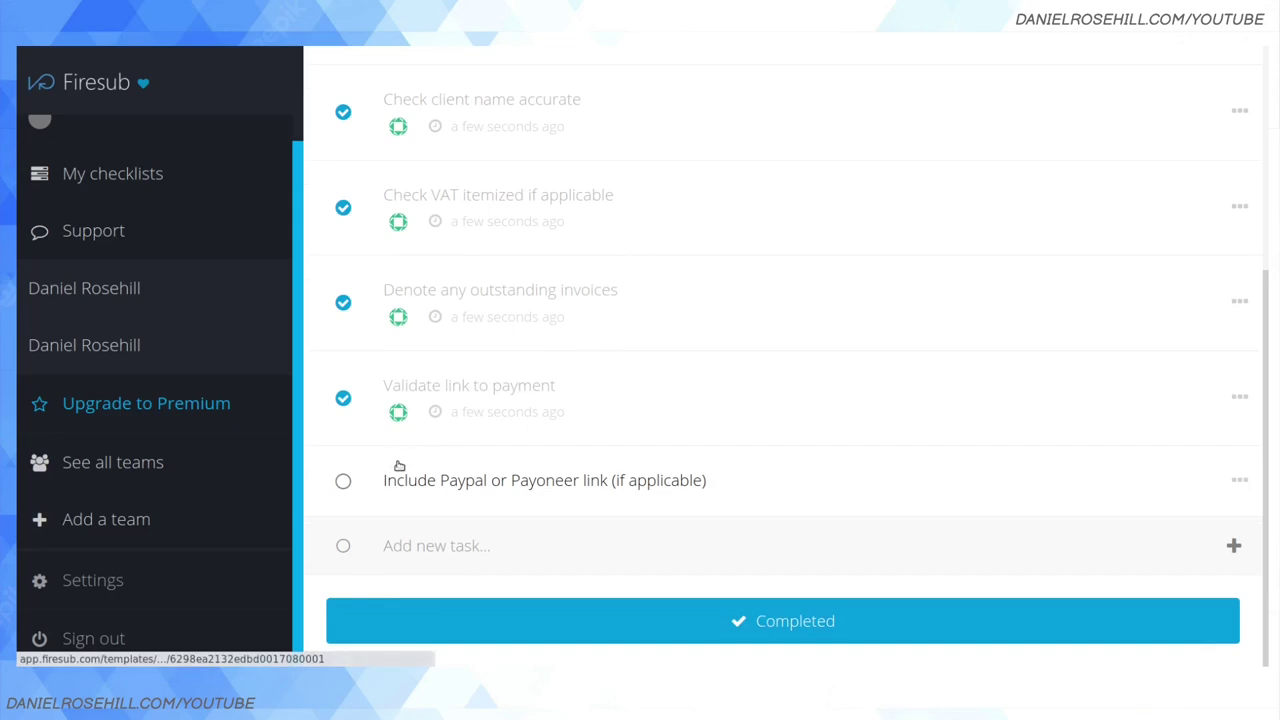
{"action": "left_click", "coordinate": [343, 483]}
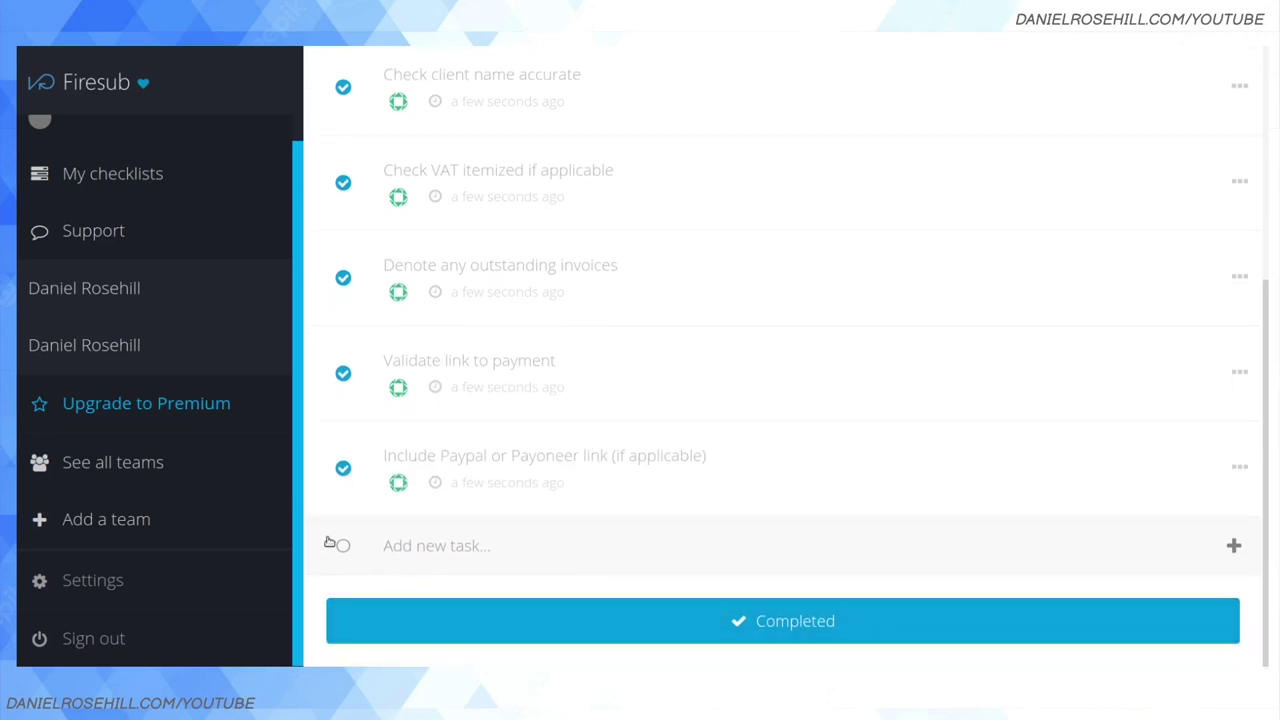
{"action": "left_click", "coordinate": [857, 620]}
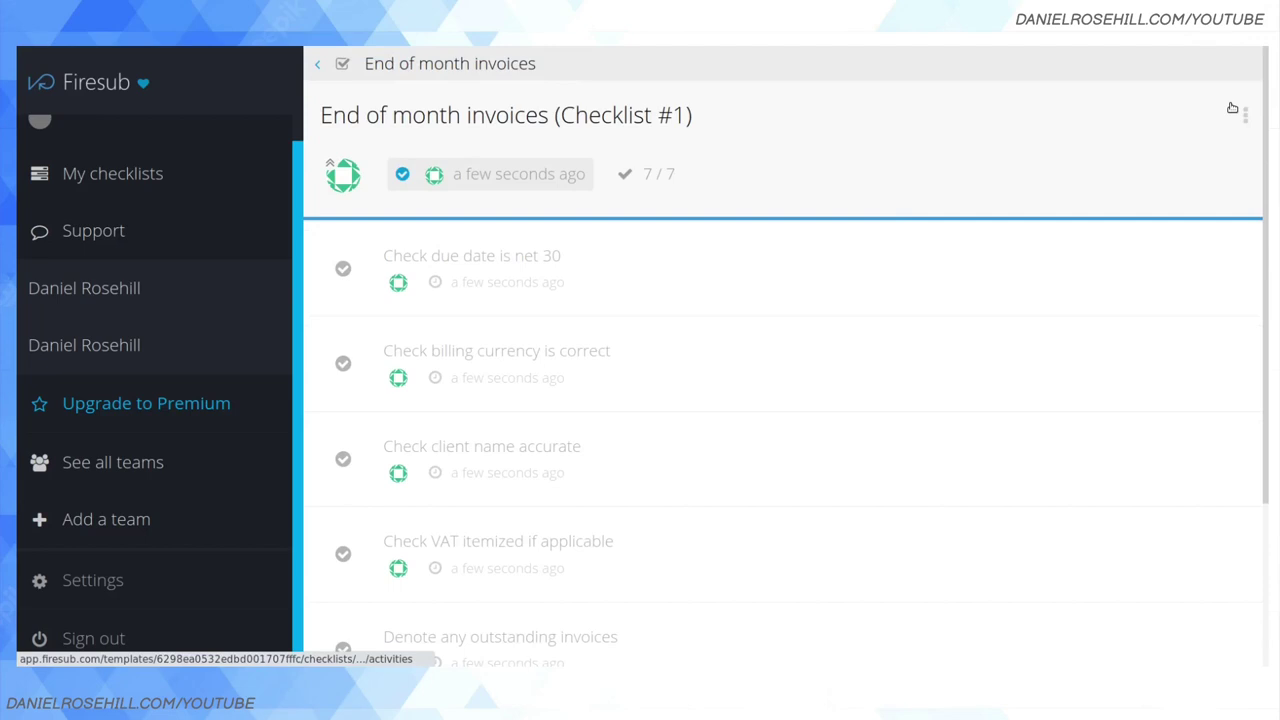
Step: Review the completed Checklist #1 and set it back to uncompleted
{"action": "scroll", "coordinate": [668, 312], "scroll_direction": "down", "scroll_amount": 2}
{"action": "scroll", "coordinate": [710, 302], "scroll_direction": "up", "scroll_amount": 2}
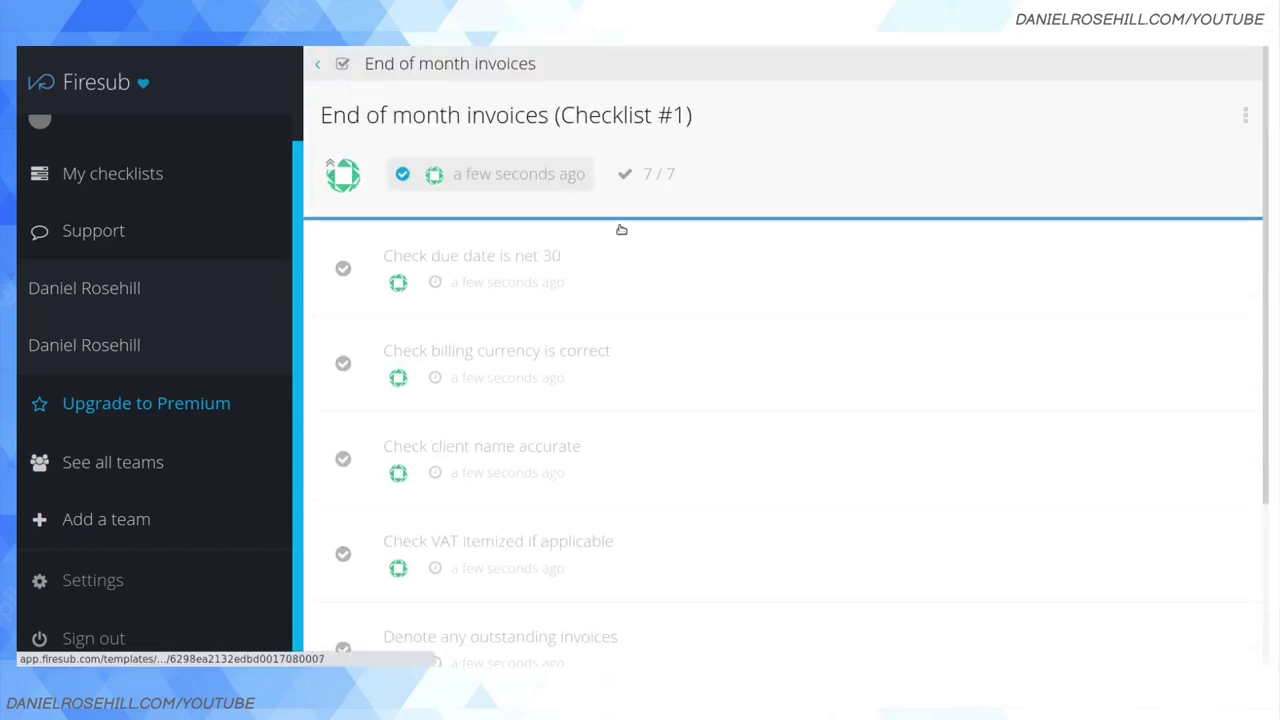
{"action": "left_click", "coordinate": [1250, 117]}
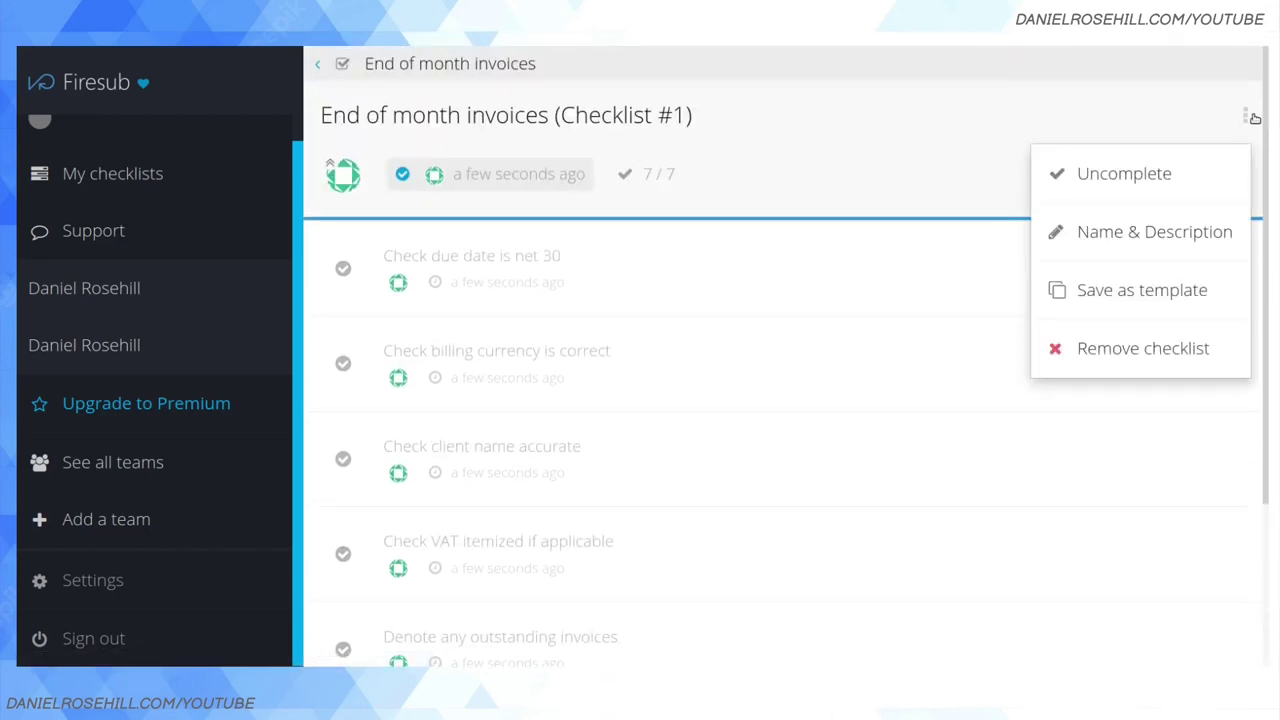
{"action": "left_click", "coordinate": [1080, 175]}
{"action": "scroll", "coordinate": [694, 280], "scroll_direction": "down", "scroll_amount": 3}
{"action": "scroll", "coordinate": [695, 308], "scroll_direction": "up", "scroll_amount": 3}
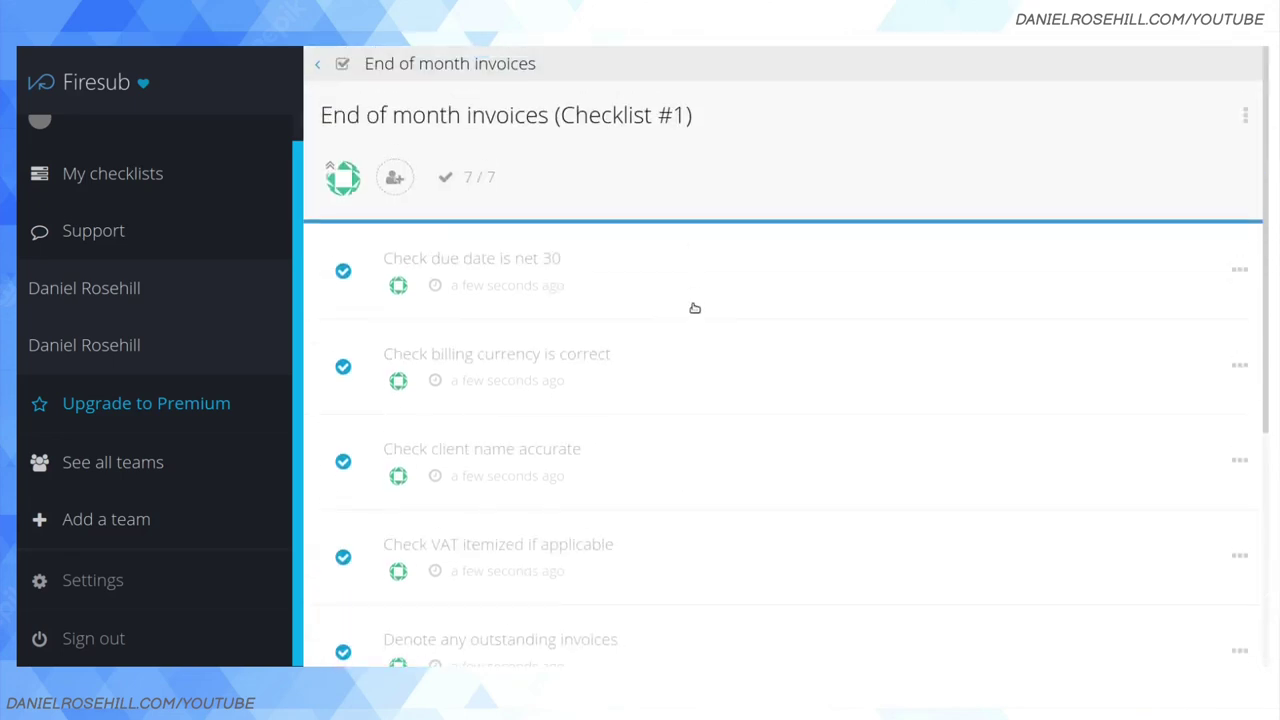
Step: Return to the template's checklists through the team page, start "End of month invoices (Checklist #2)" and review its tasks
{"action": "left_click", "coordinate": [95, 346]}
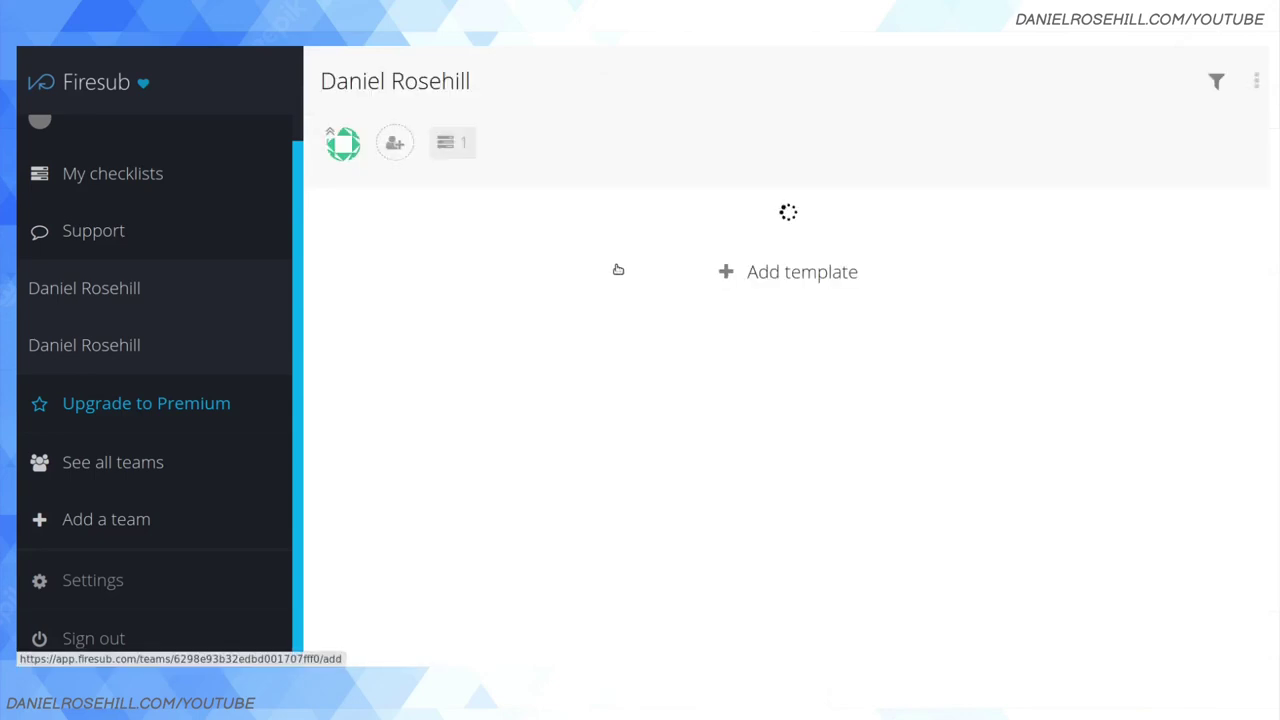
{"action": "left_click", "coordinate": [479, 232]}
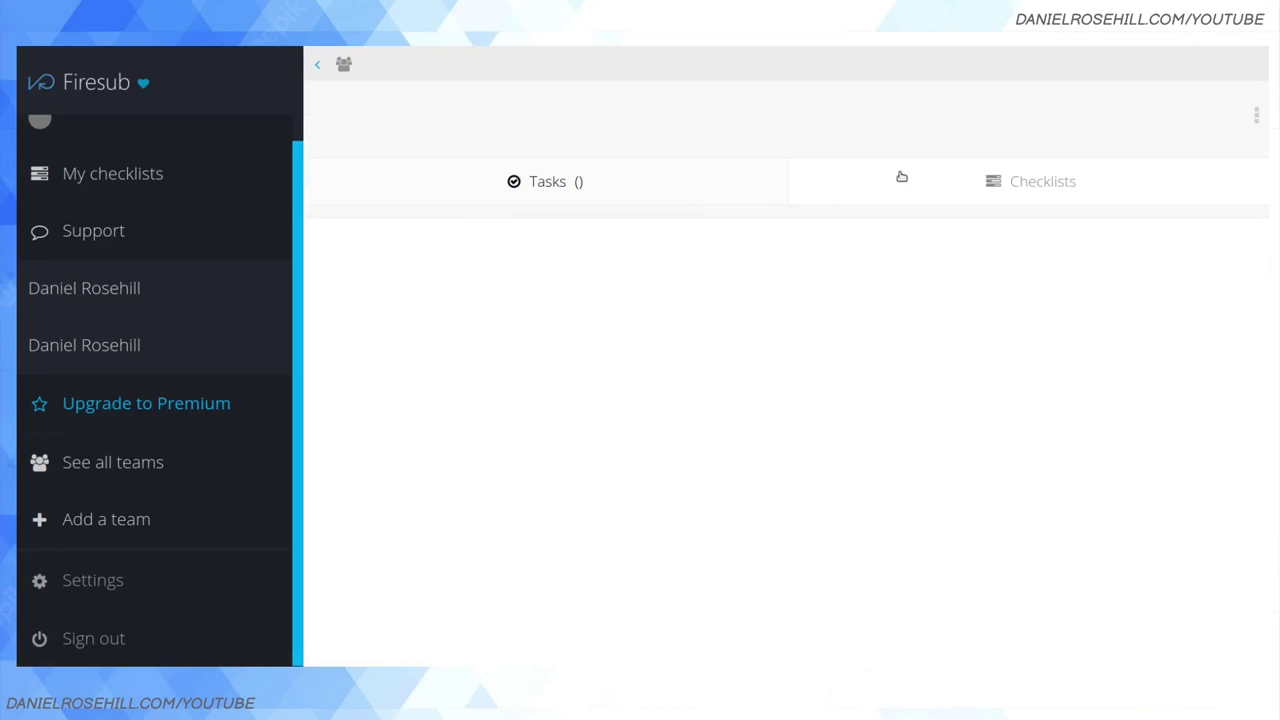
{"action": "left_click", "coordinate": [1008, 184]}
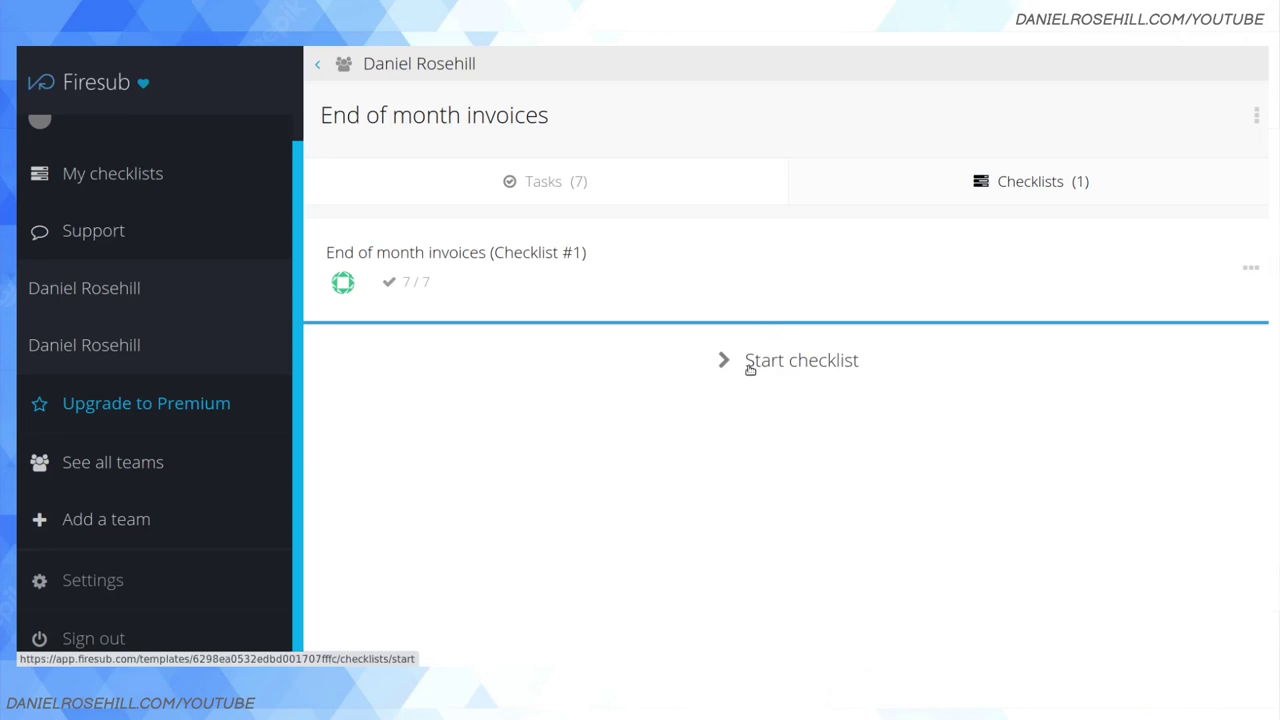
{"action": "left_click", "coordinate": [750, 369]}
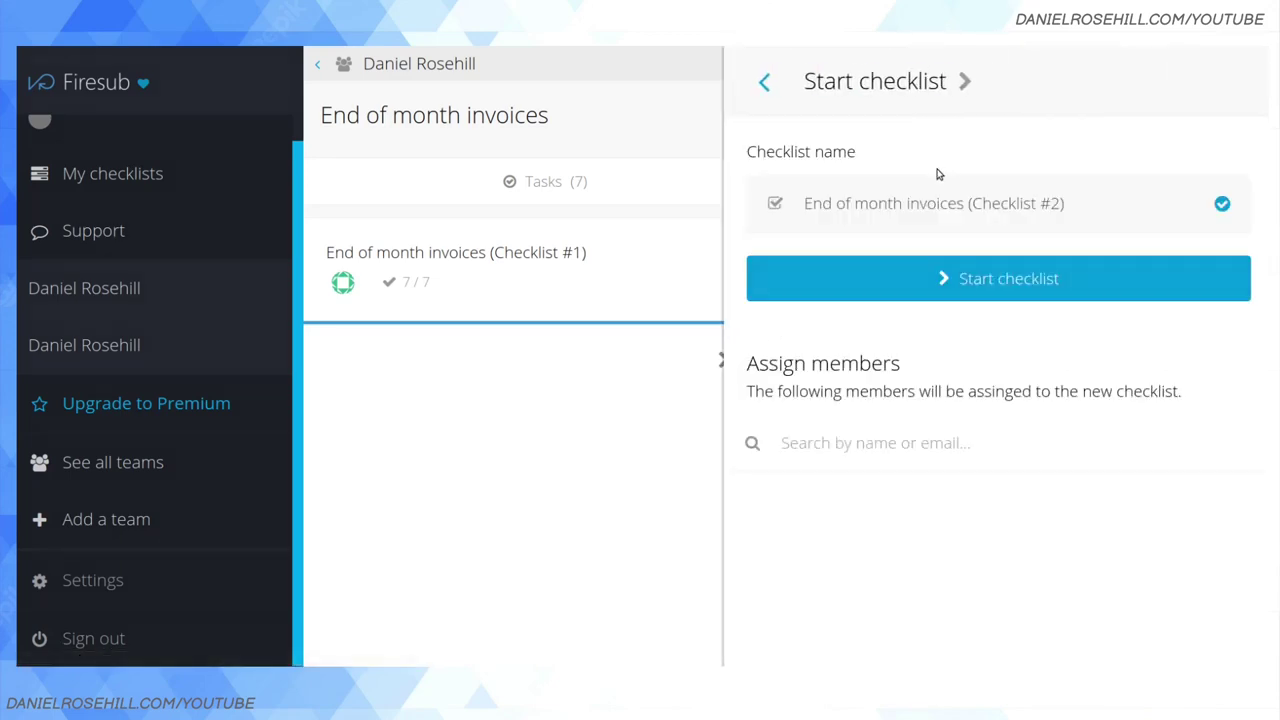
{"action": "left_click", "coordinate": [953, 286]}
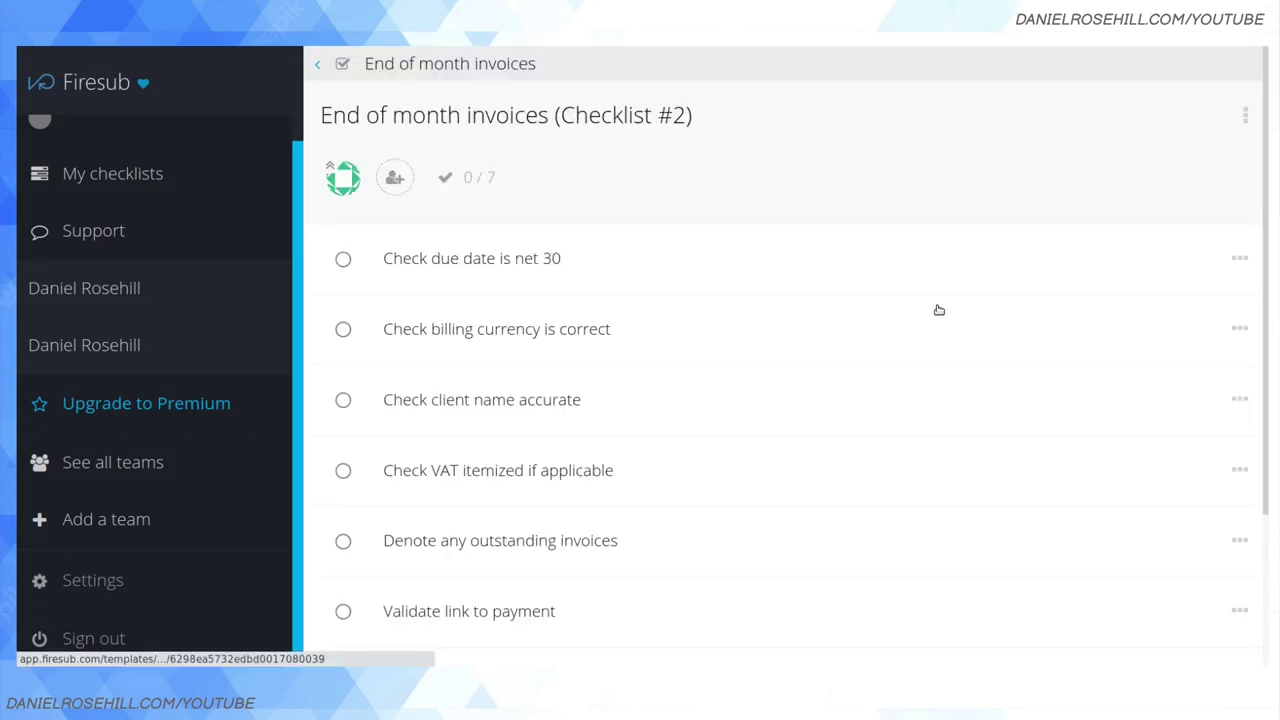
{"action": "scroll", "coordinate": [888, 354], "scroll_direction": "down", "scroll_amount": 1}
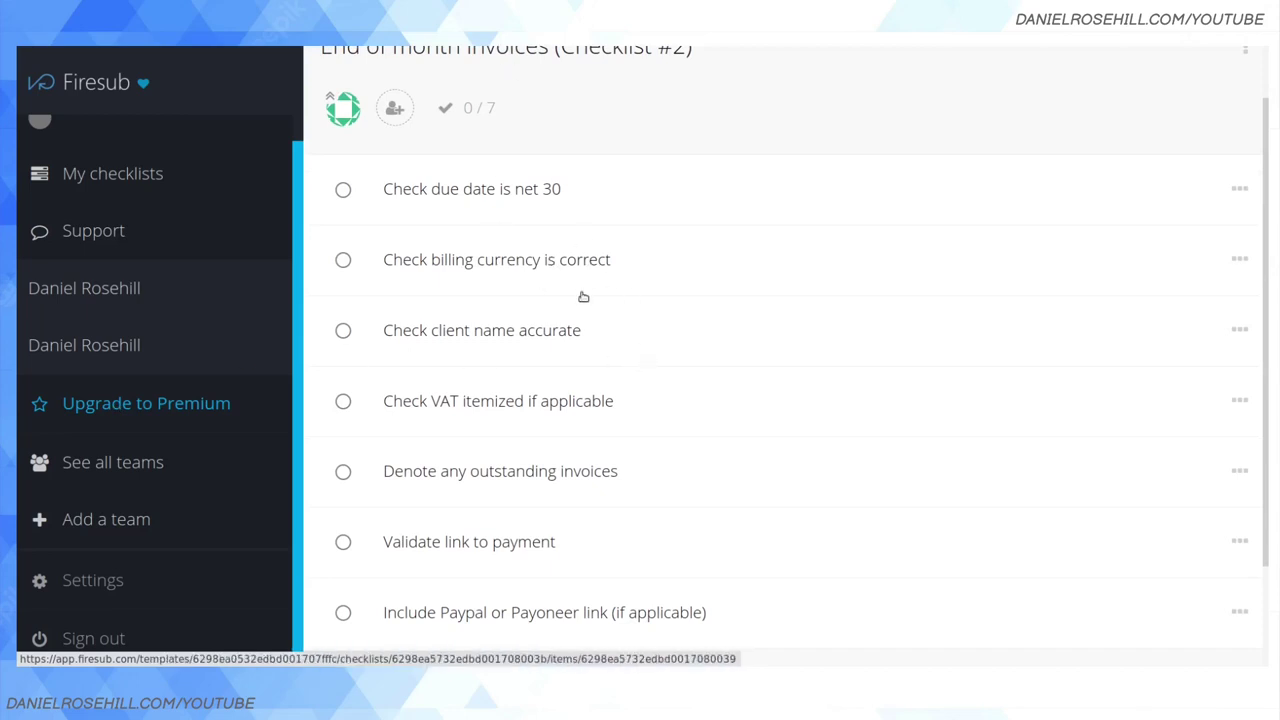
{"action": "scroll", "coordinate": [151, 337], "scroll_direction": "up", "scroll_amount": 1}
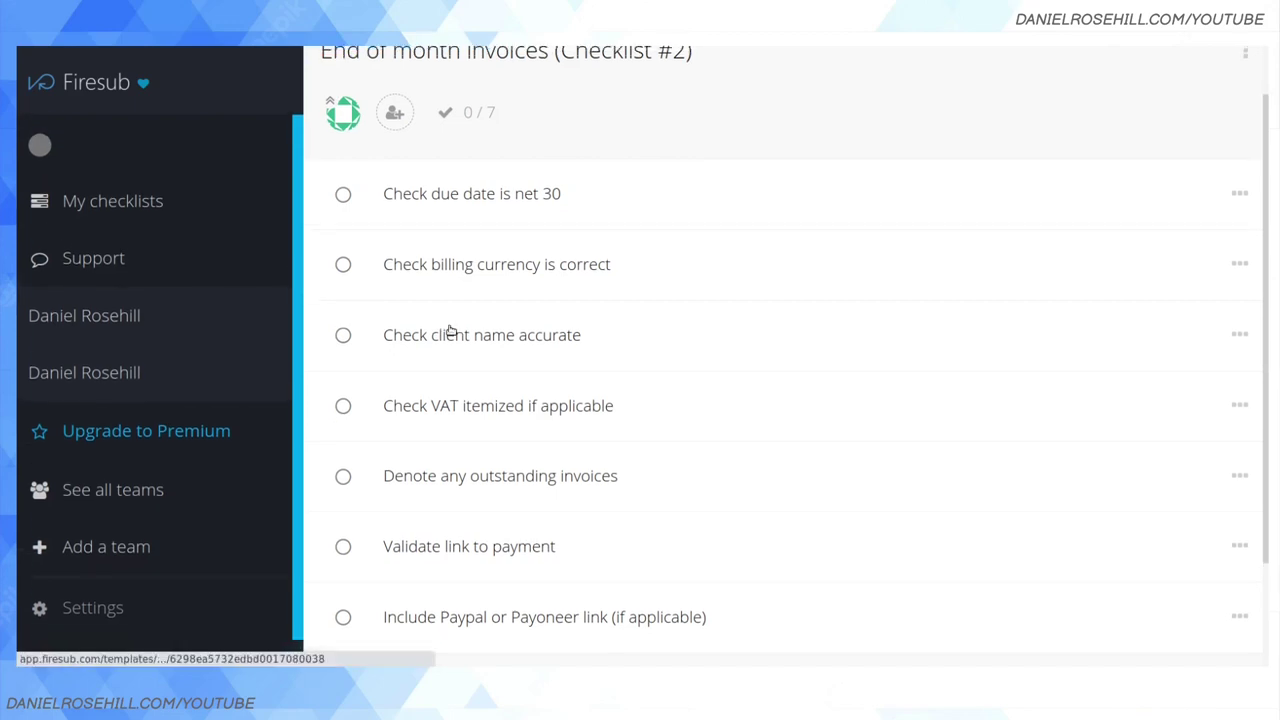
{"action": "scroll", "coordinate": [449, 331], "scroll_direction": "up", "scroll_amount": 1}
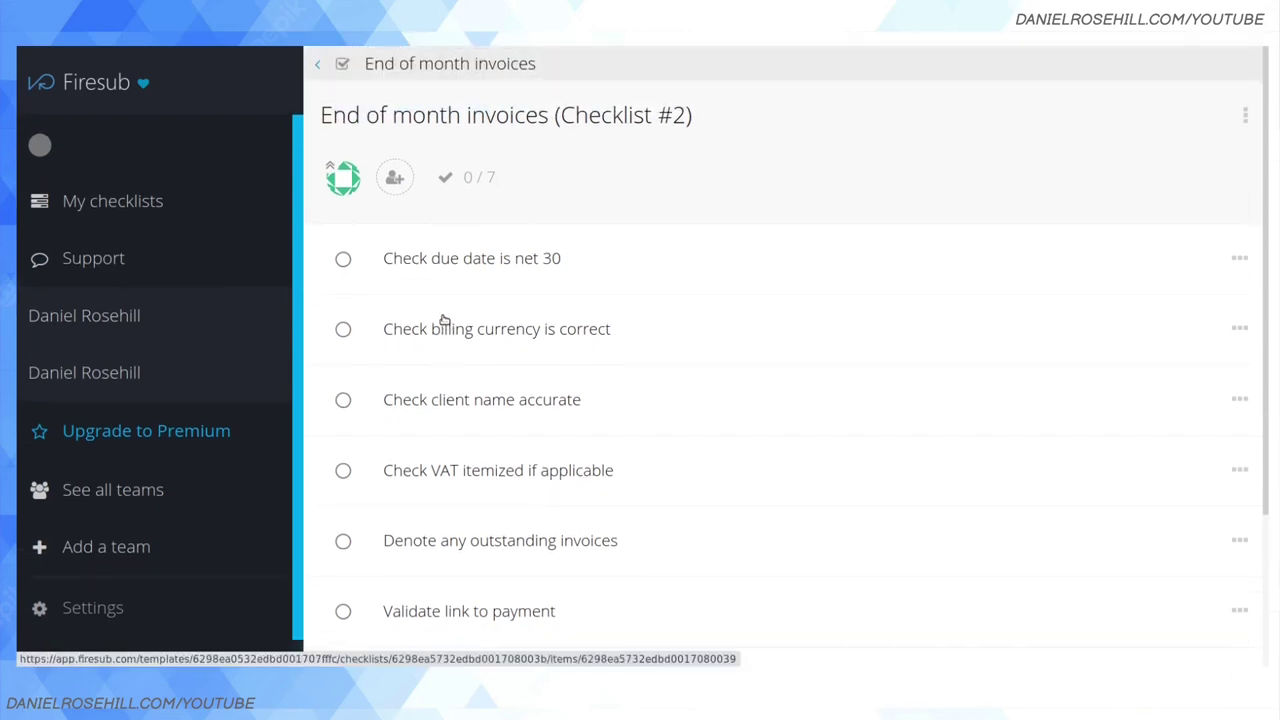